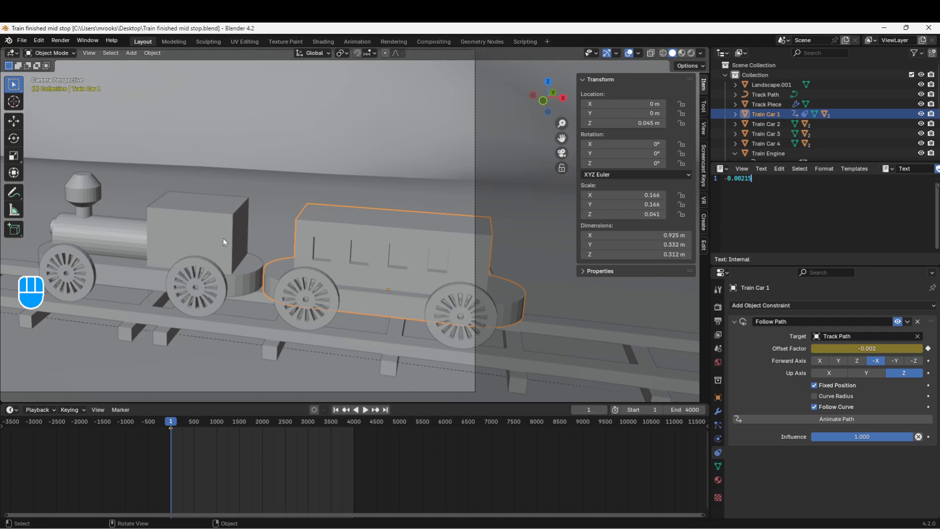
At frame 4000, set Train Car 1's Follow Path offset factor to 1-0.00215 and insert a keyframe on it
drag(753, 178, 721, 180)
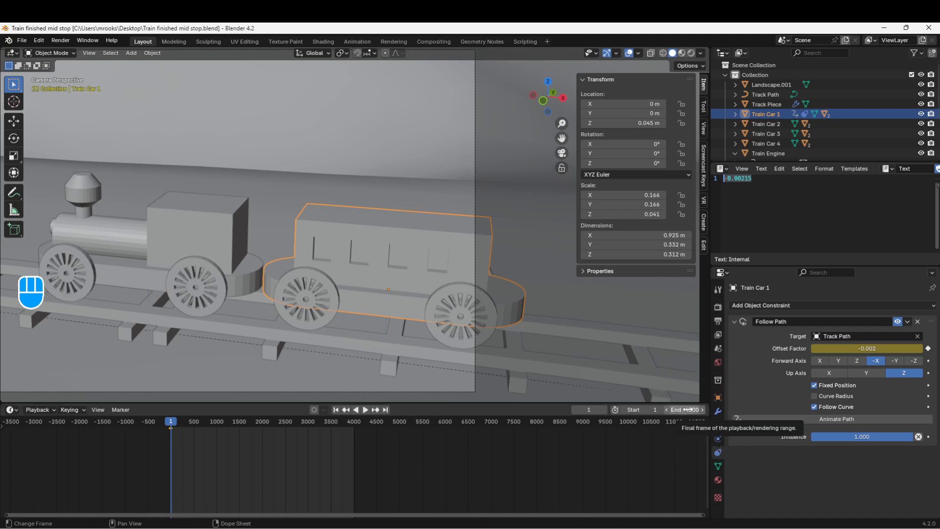
click(585, 410)
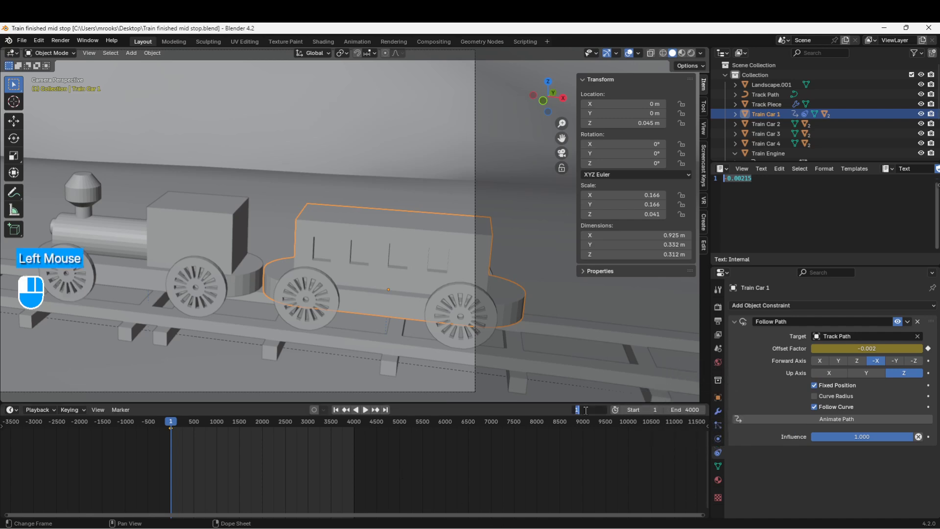
text(4000)
key(Return)
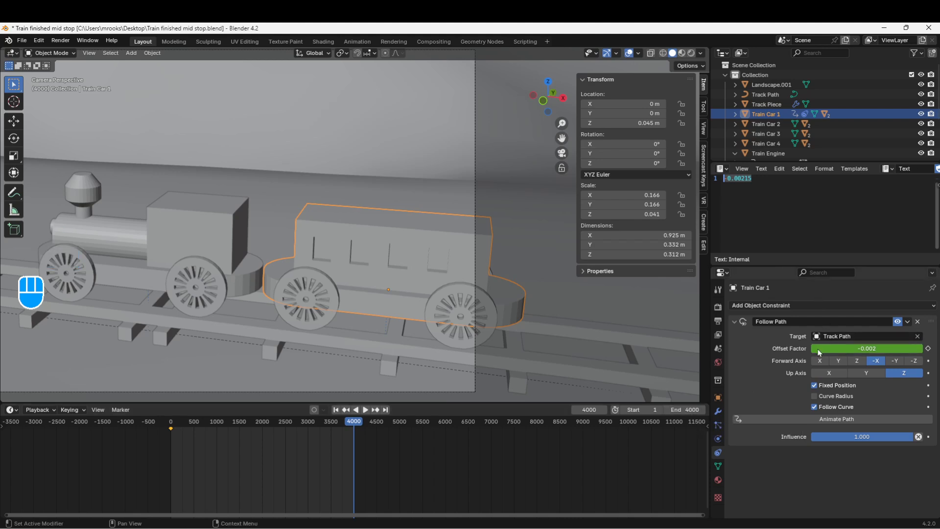
click(842, 349)
text(1)
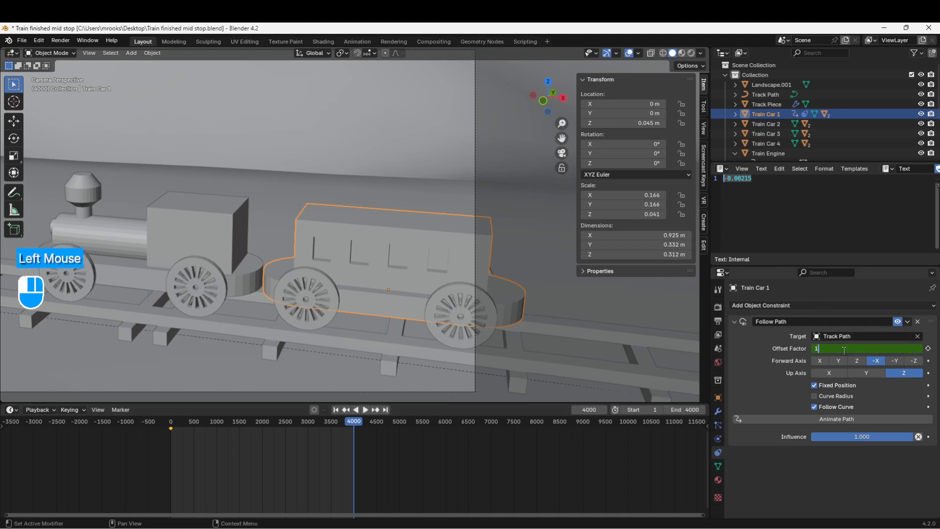
text(-)
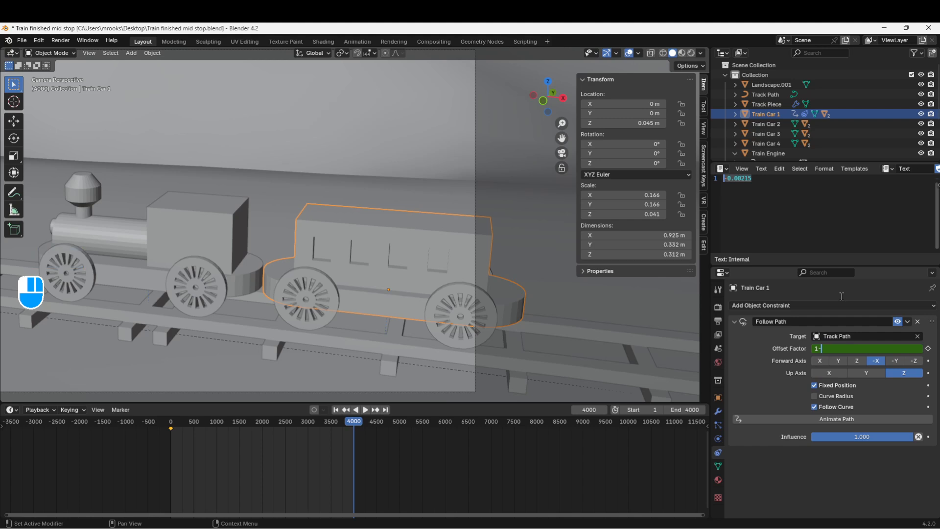
text(0.00215)
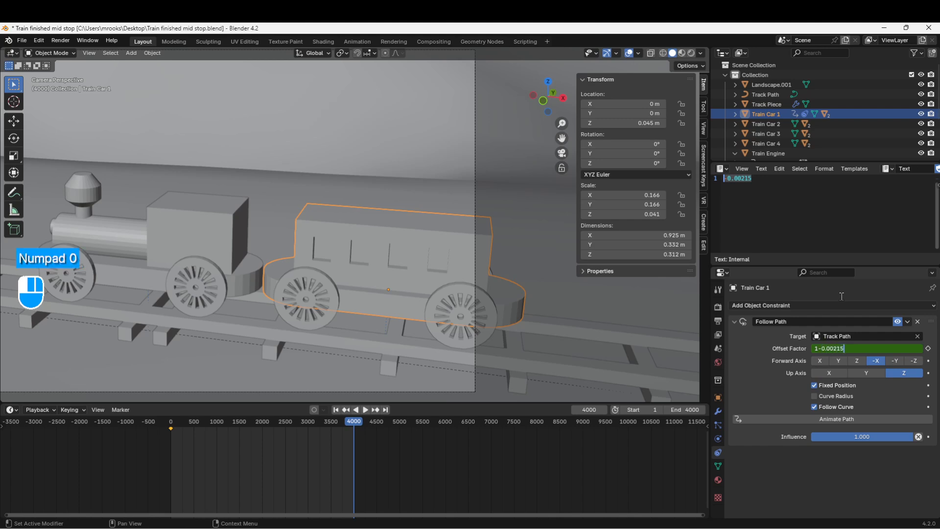
key(Return)
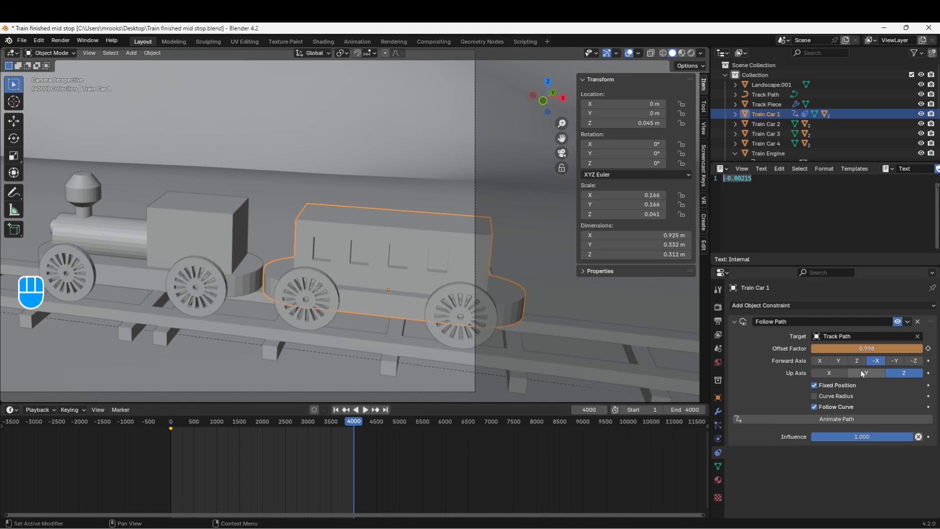
key(i)
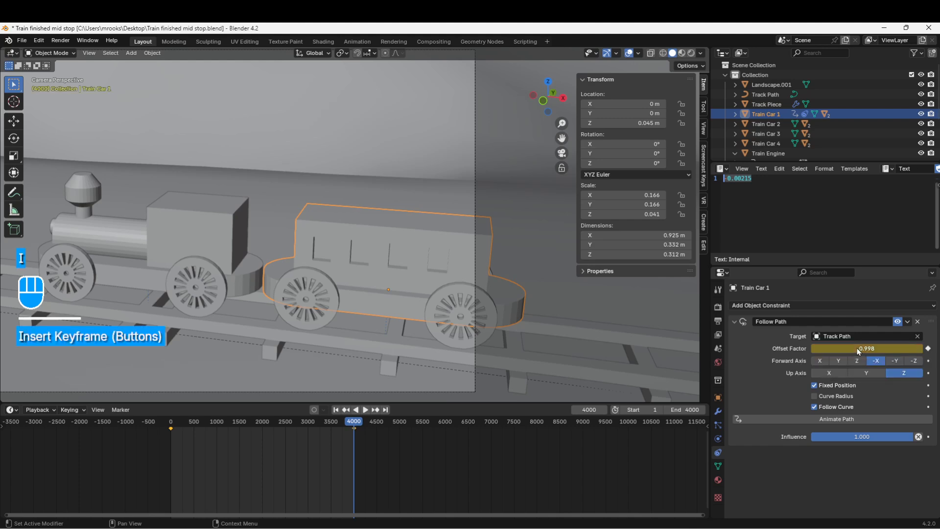
key(F7)
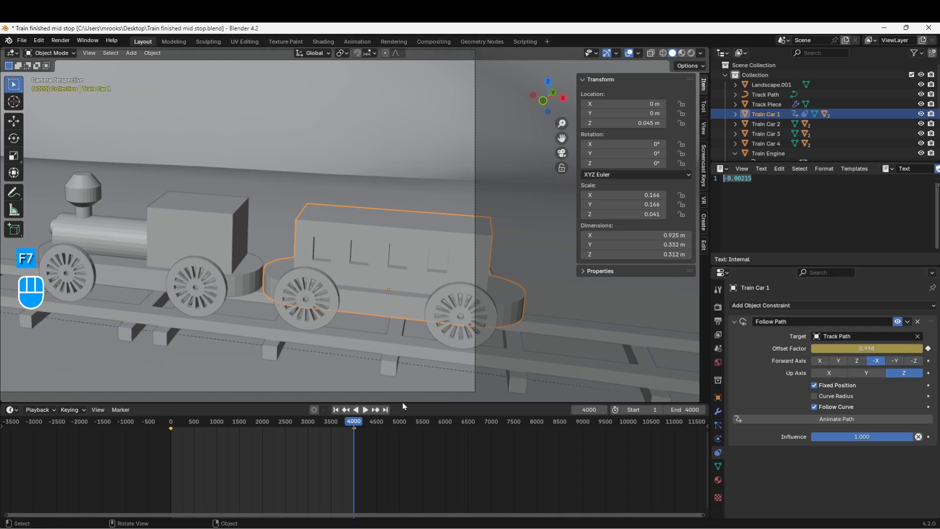
Play the animation to check how Train Car 1 follows the engine, then stop and return to frame 1
click(366, 413)
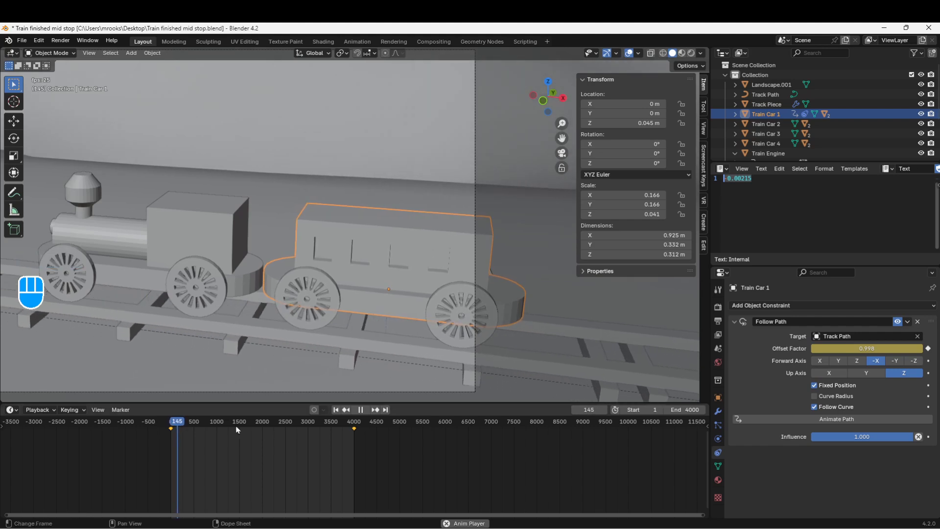
click(361, 411)
click(337, 409)
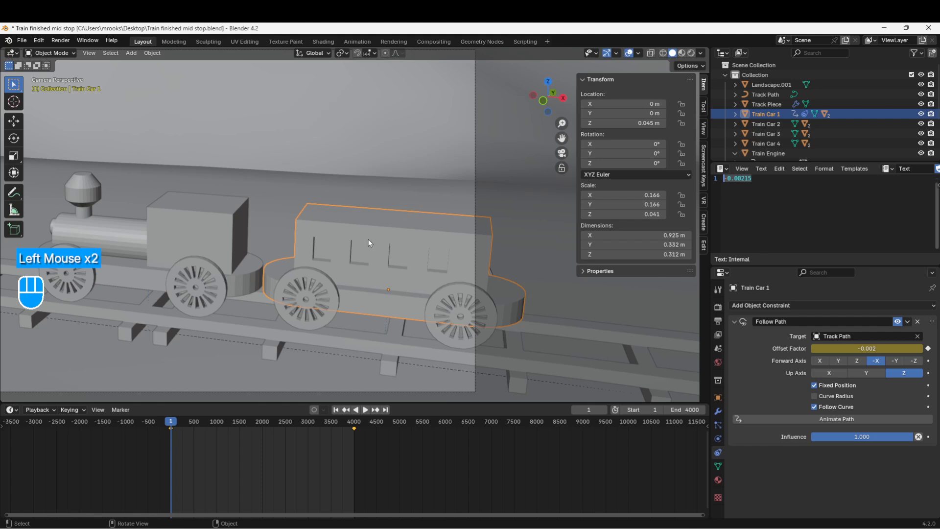
Add a Follow Path constraint to Train Car 2 with Track Path as its target
click(751, 124)
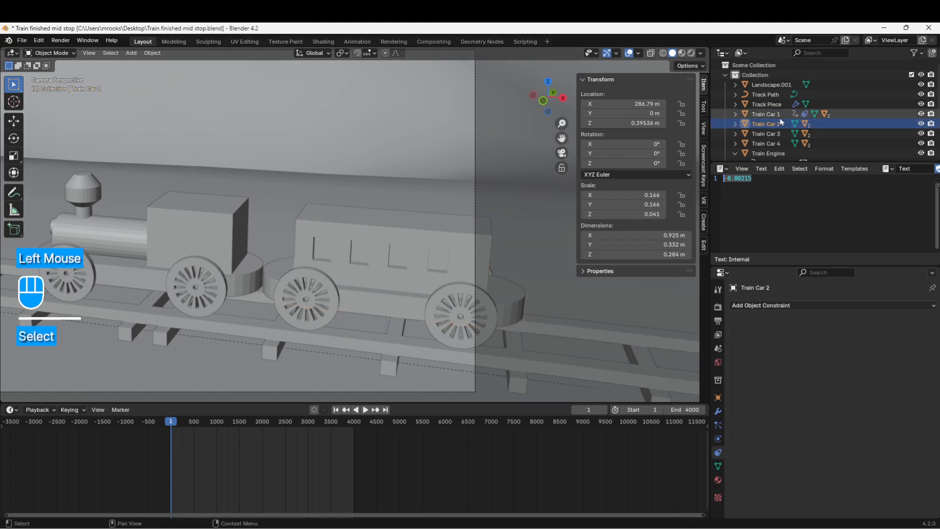
click(718, 453)
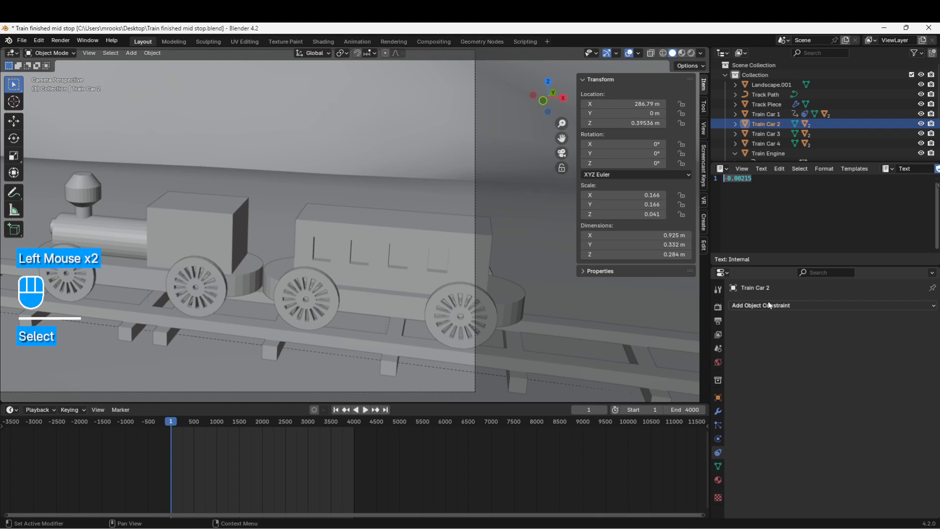
click(769, 306)
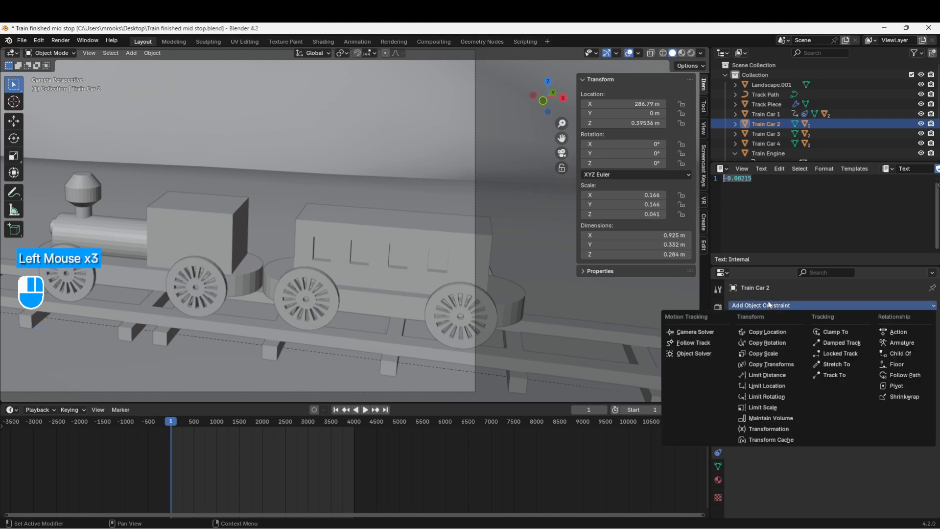
click(900, 375)
click(825, 336)
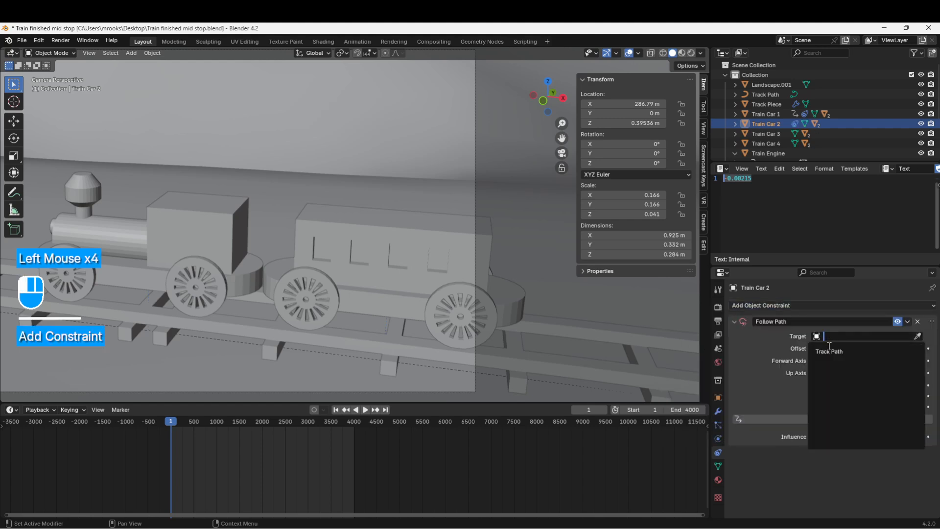
click(827, 349)
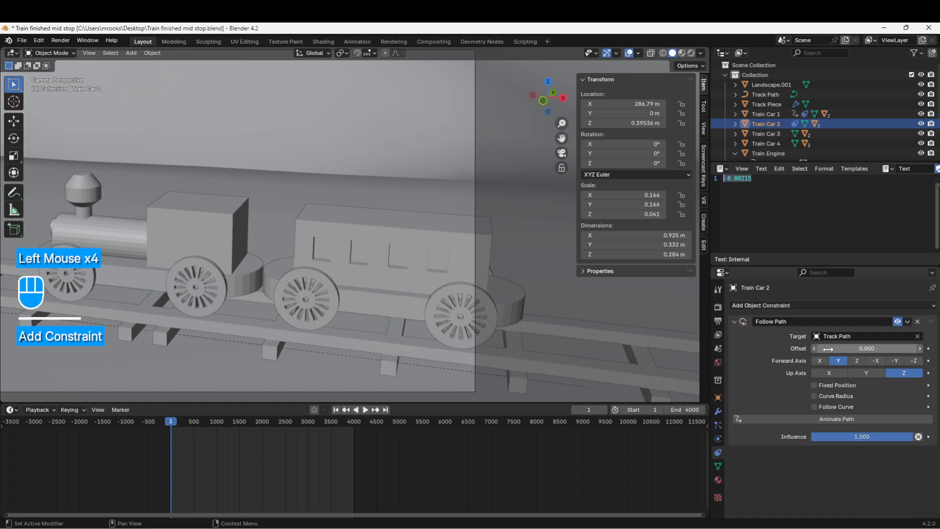
Set Train Car 2's X, Y and Z location to 0 m
click(625, 105)
text(0)
key(Return)
click(624, 113)
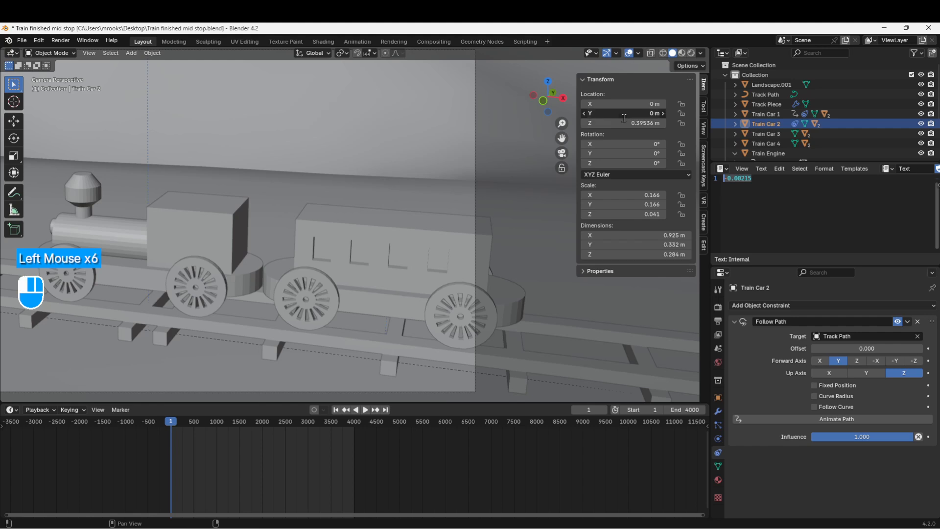
text(0)
key(Return)
click(624, 125)
text(0)
key(Return)
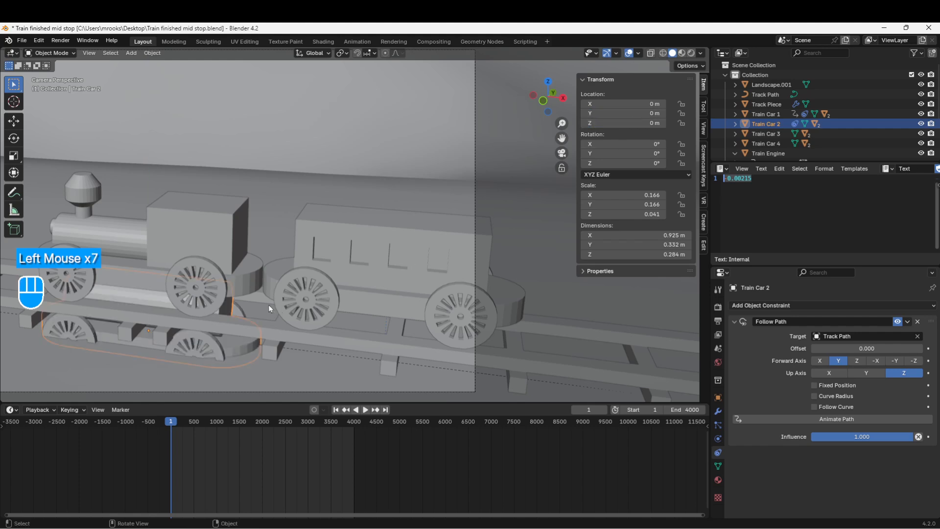
Copy the Train Engine's Z location of 0.045 m to Train Car 2's Z location
click(154, 233)
click(625, 124)
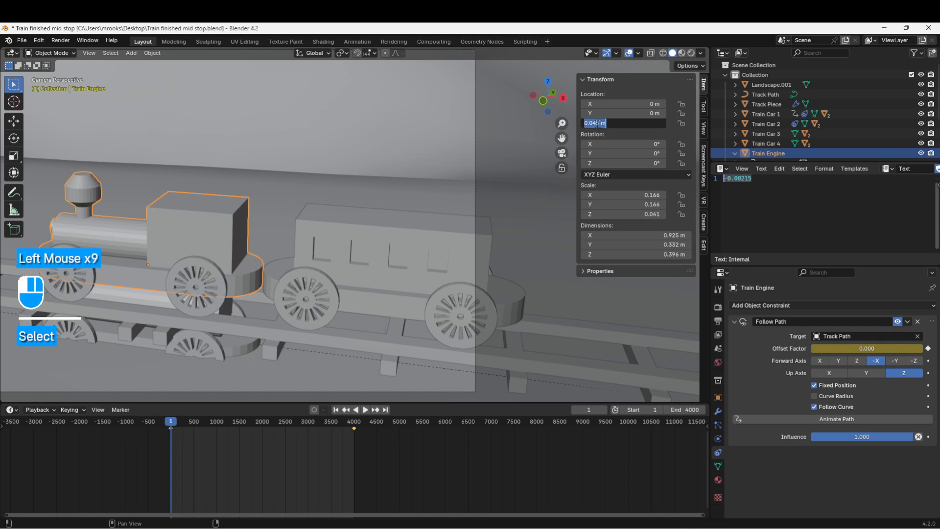
key(ctrl+c)
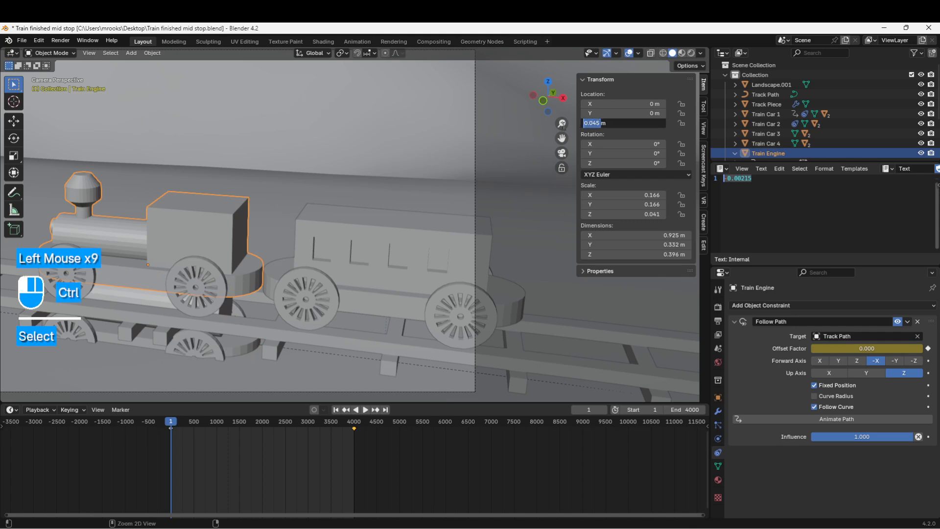
click(129, 335)
click(124, 334)
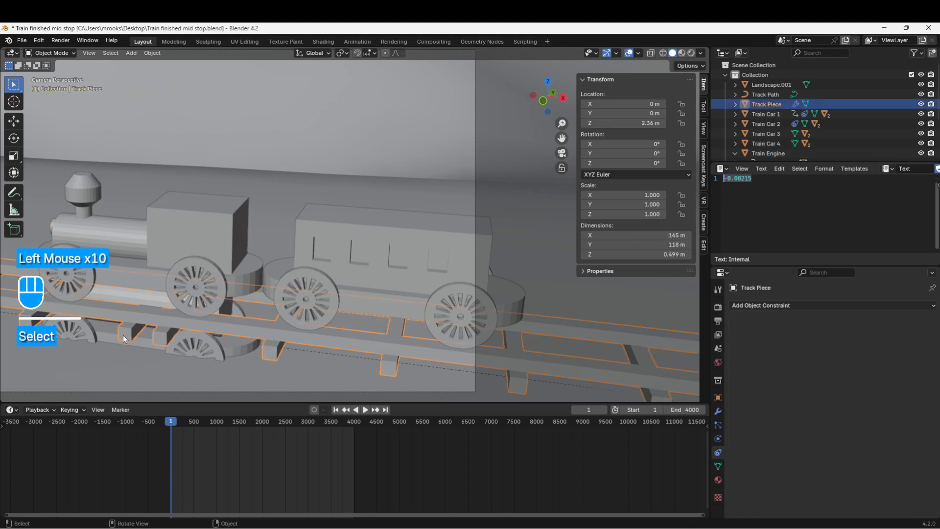
click(111, 337)
click(137, 331)
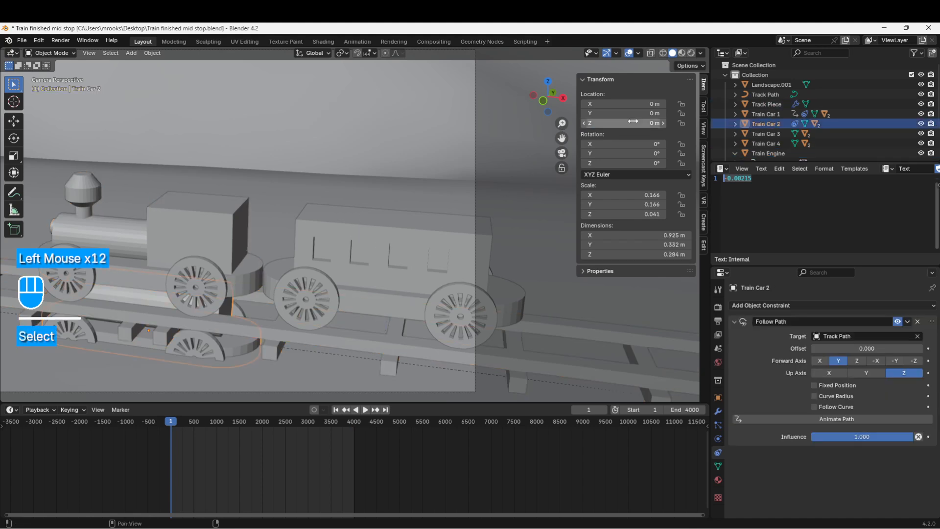
key(ctrl+v)
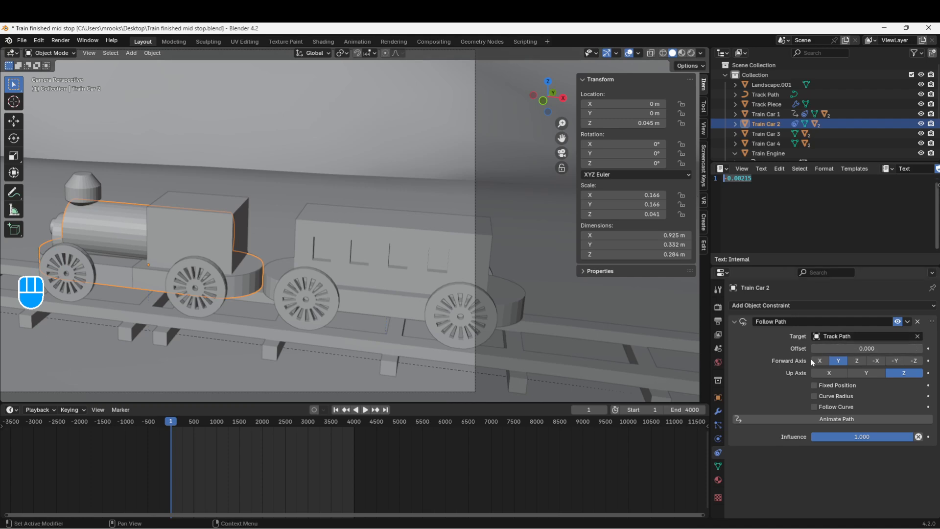
Set Train Car 2's Follow Path forward axis to -X and enable Fixed Position and Follow Curve
click(877, 361)
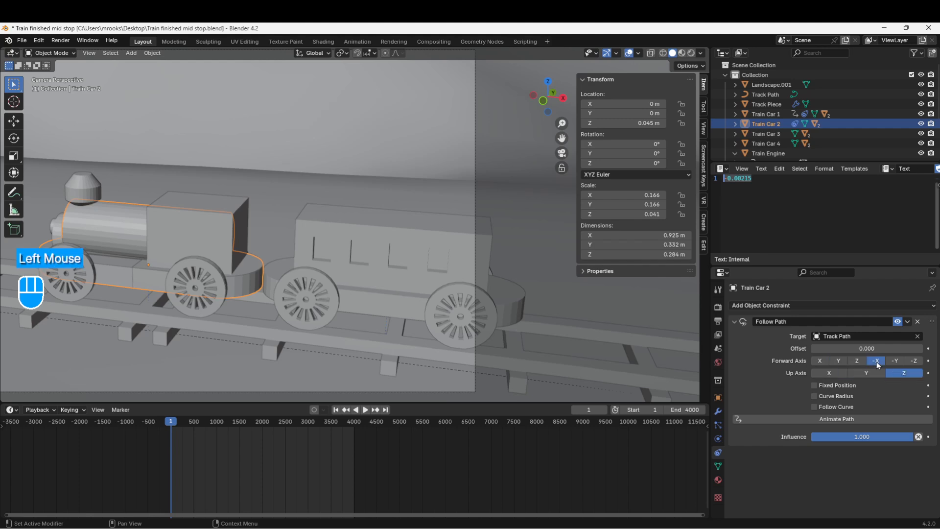
click(377, 256)
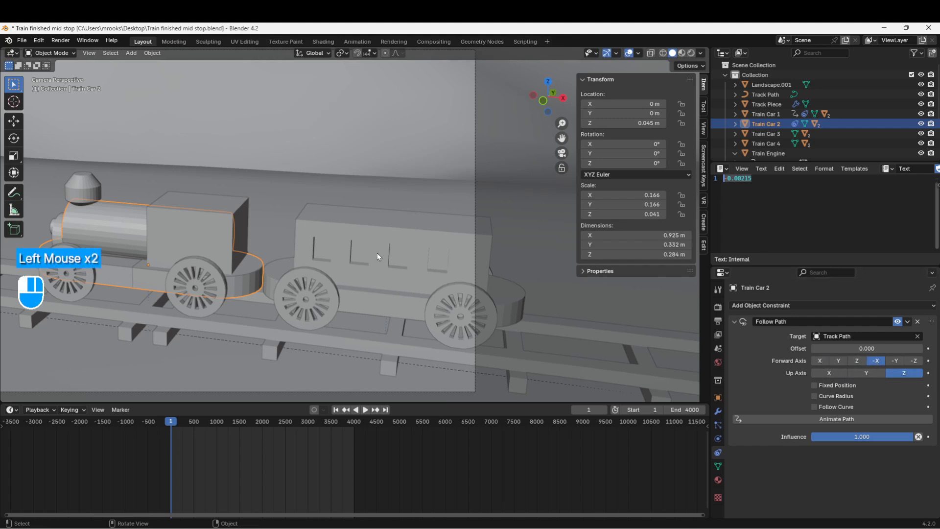
click(117, 260)
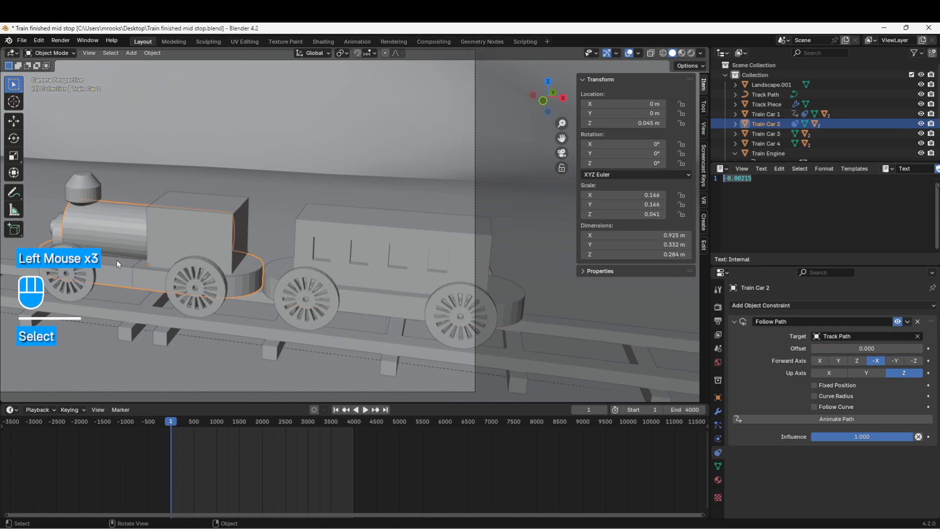
click(190, 202)
click(132, 214)
click(815, 386)
click(814, 406)
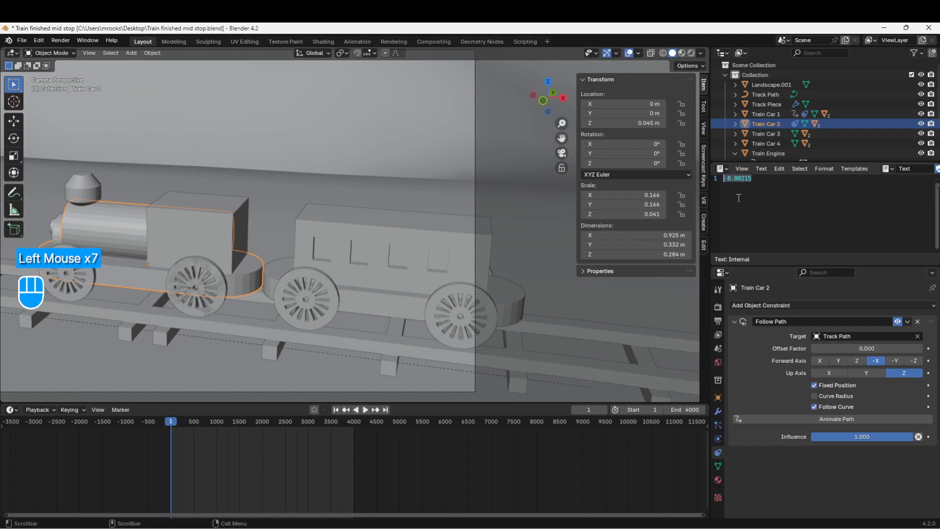
Set Train Car 2's offset factor to -0.00215*2, reusing the spacing value noted in the text editor
double_click(756, 179)
key(ctrl+c)
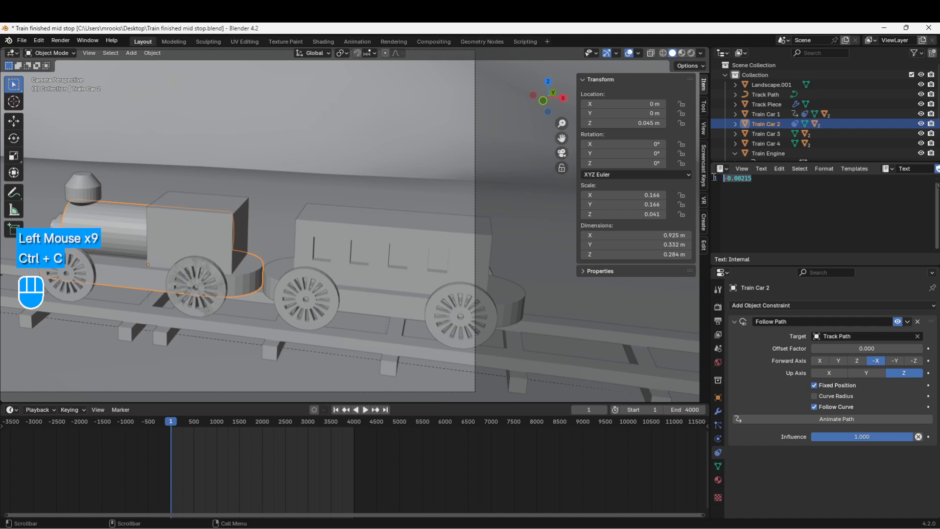
click(855, 347)
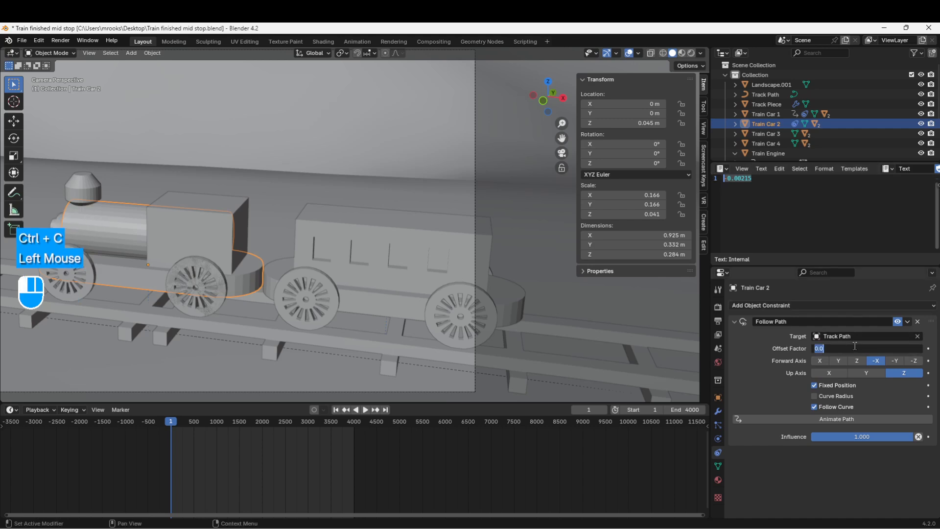
key(ctrl+v)
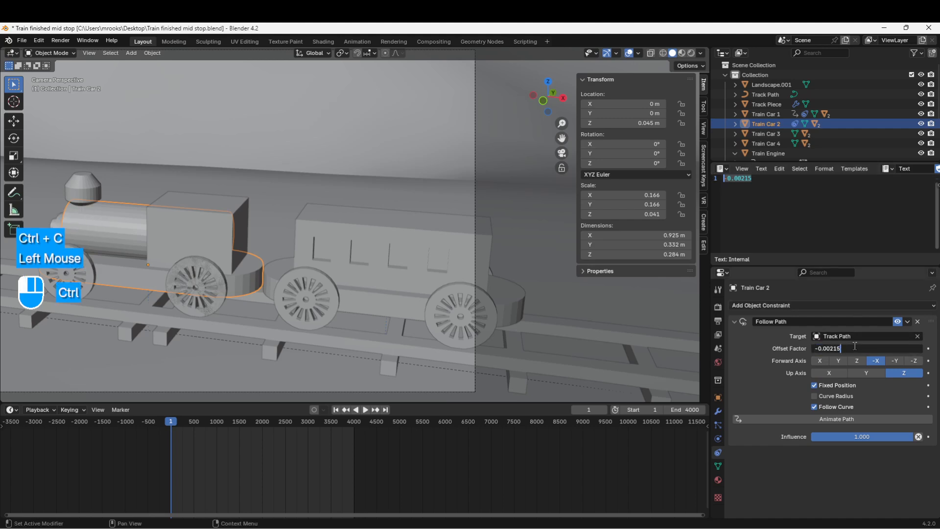
text(*)
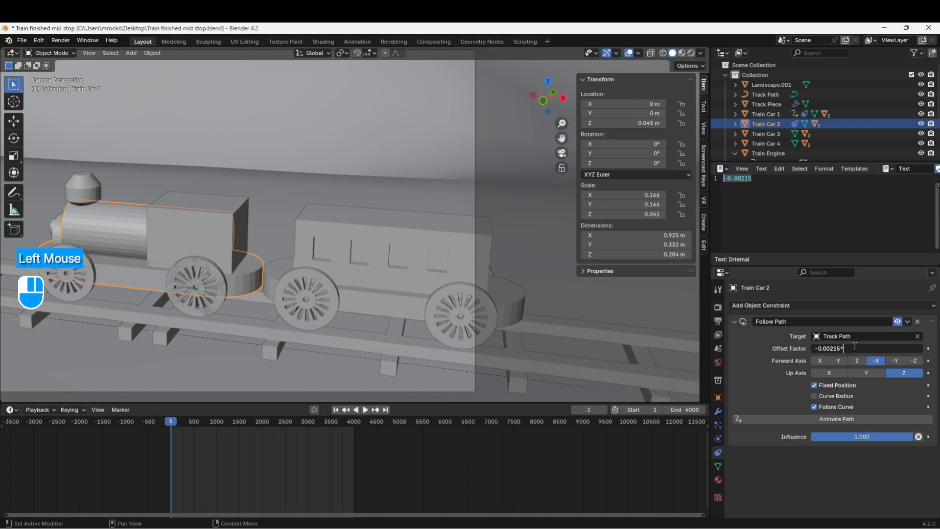
text(2)
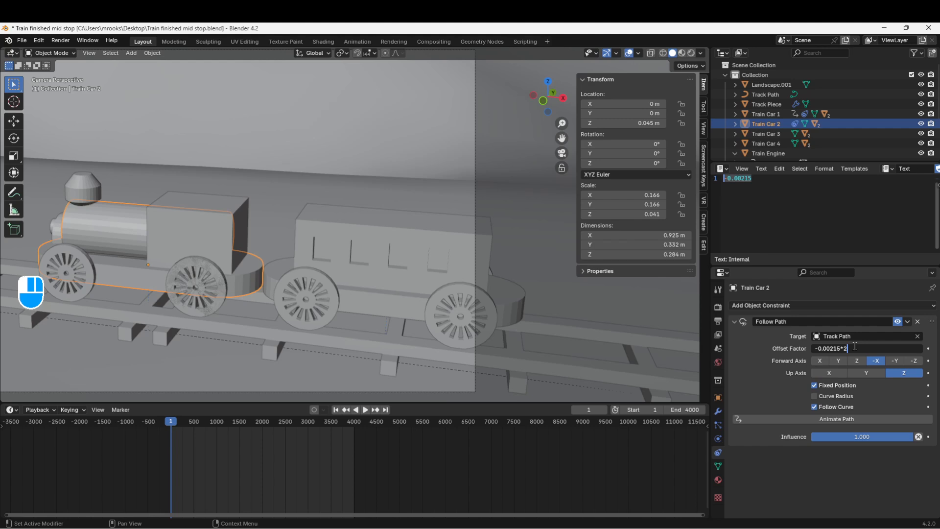
key(Return)
scroll(505, 316, down, 2)
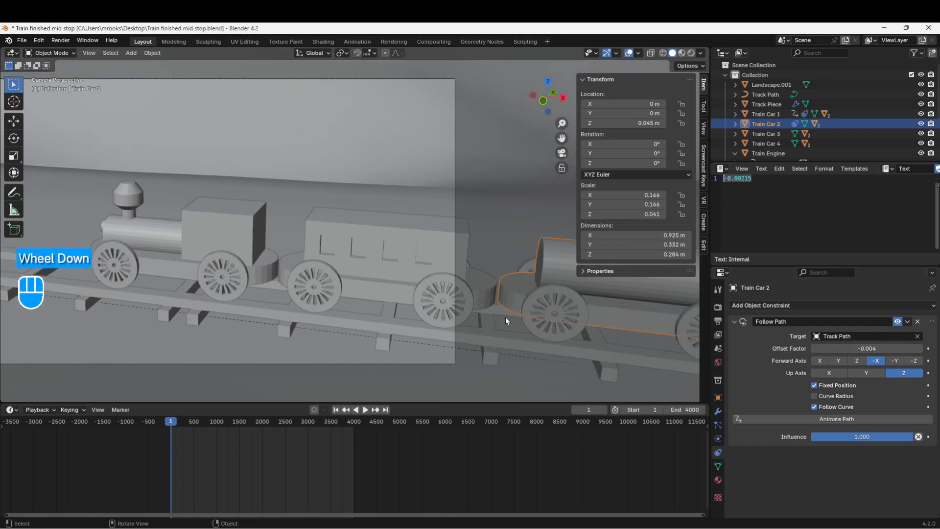
scroll(464, 283, down, 1)
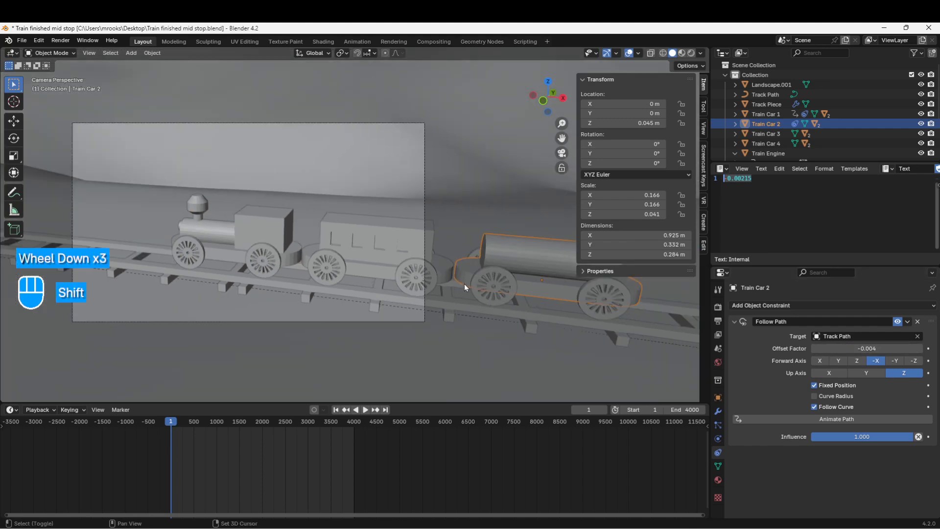
shift+middle_drag(464, 283, 362, 286)
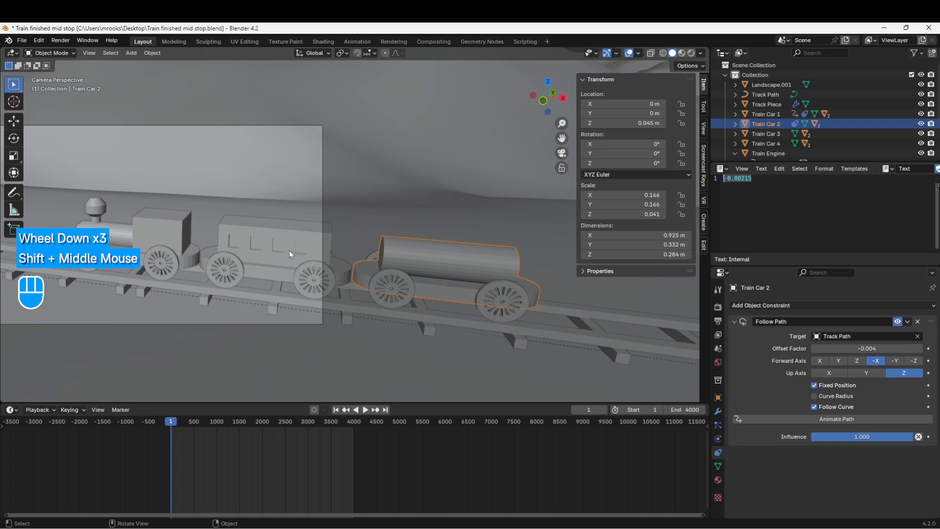
Copy Train Car 2's offset factor of -0.0043 onto a new line below -0.00215 in the text editor
click(876, 348)
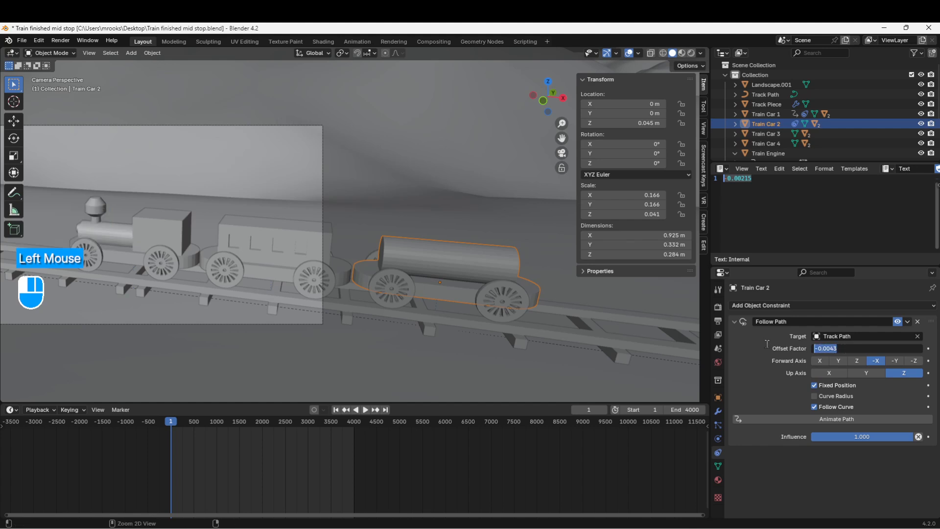
key(ctrl+c)
click(763, 181)
click(763, 181)
key(Return)
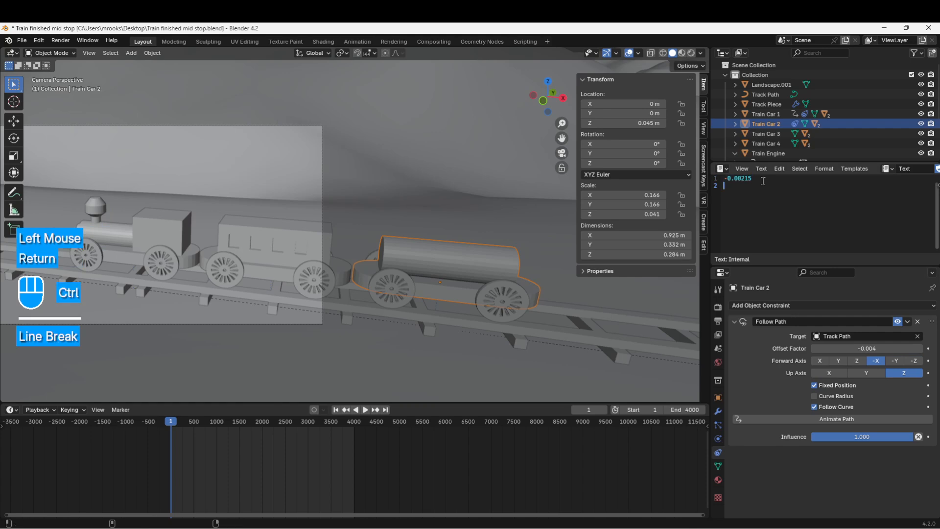
key(ctrl+v)
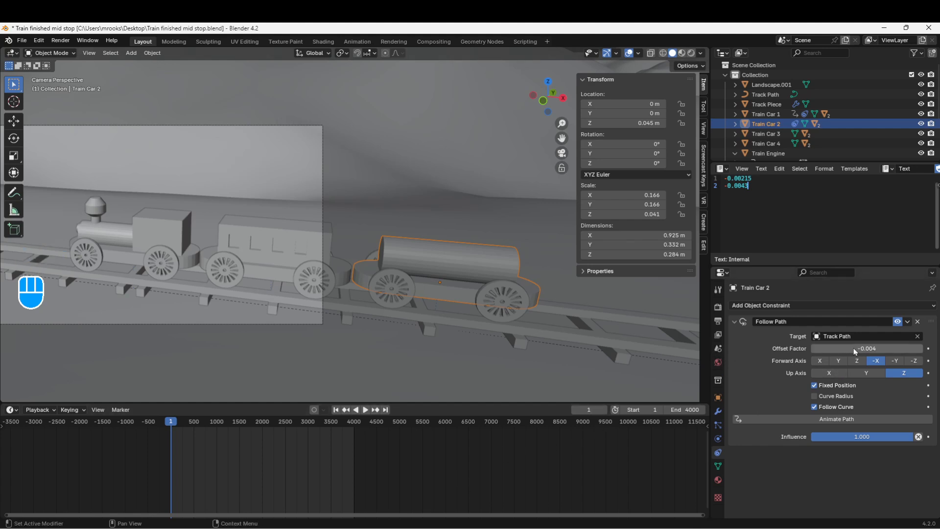
Keyframe Train Car 2's offset factor at frame 1, and again at frame 4000 with the value 1-0.0043
key(i)
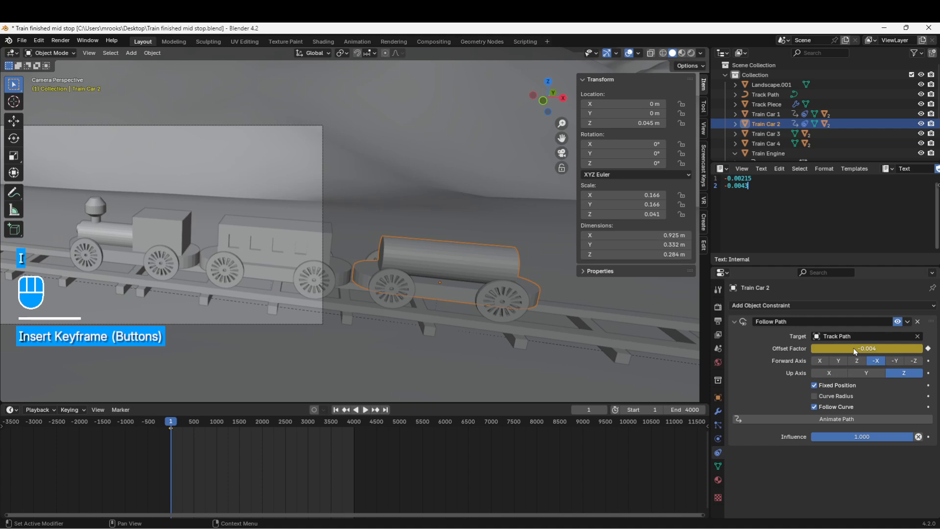
click(588, 410)
text(4000)
key(Return)
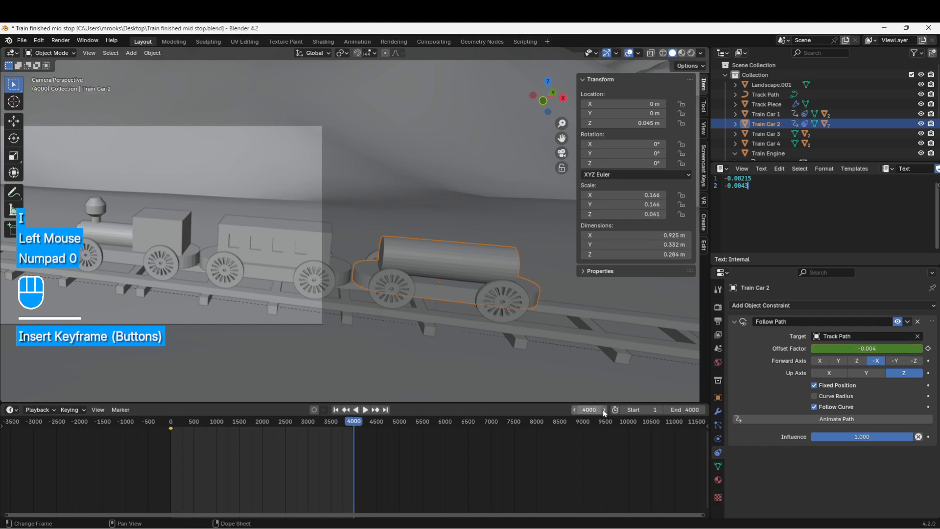
click(845, 349)
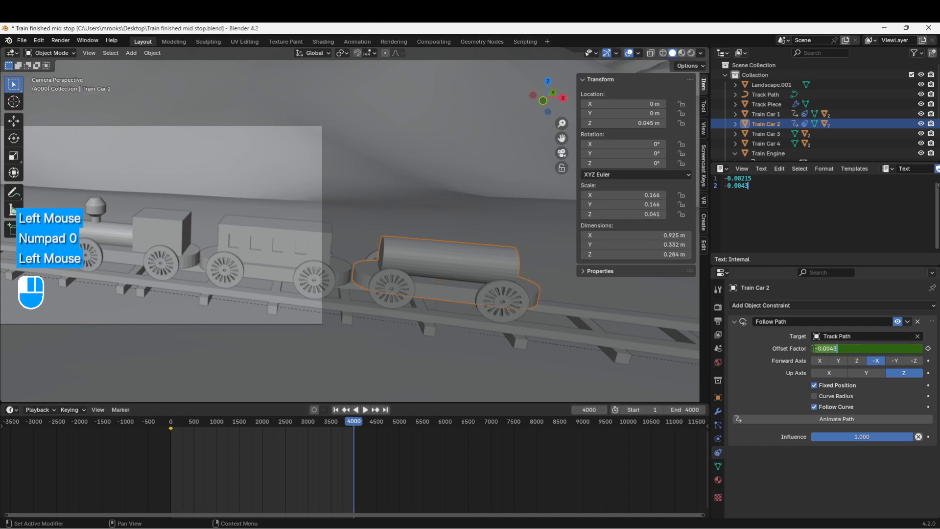
click(813, 349)
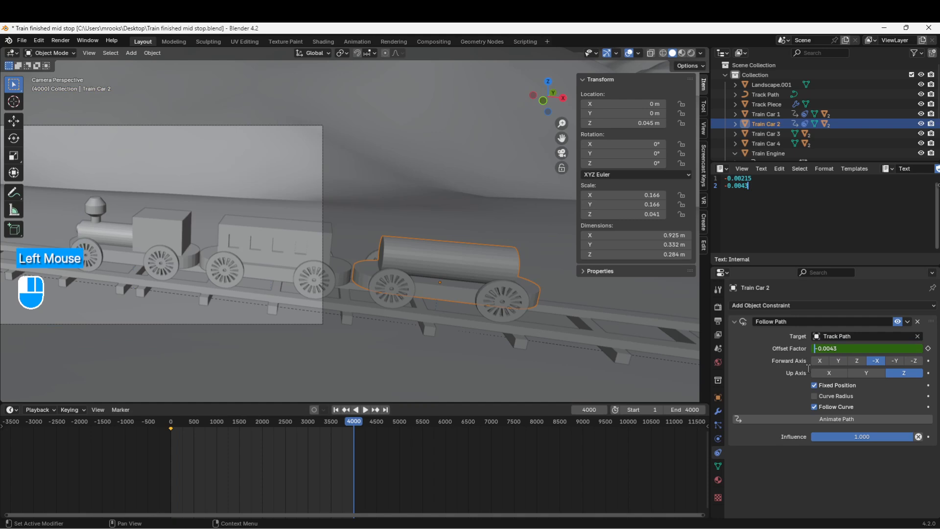
text(1)
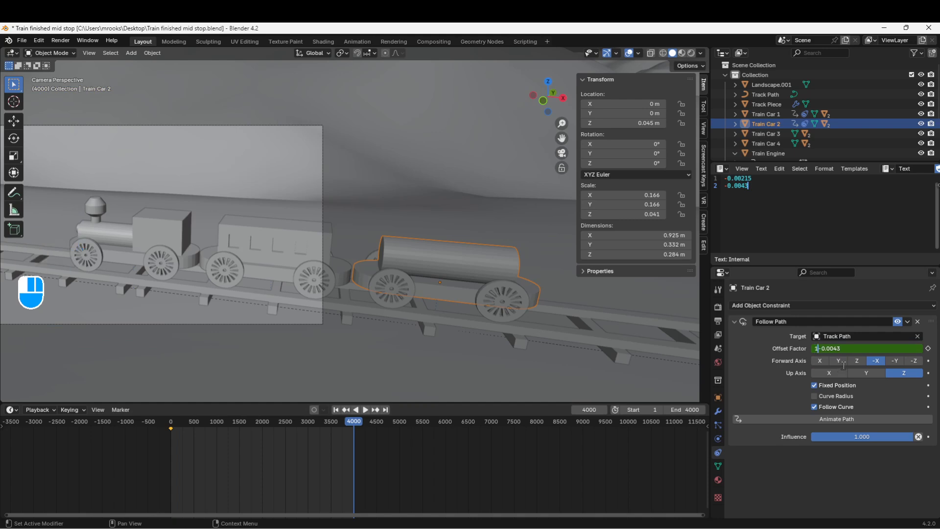
key(Return)
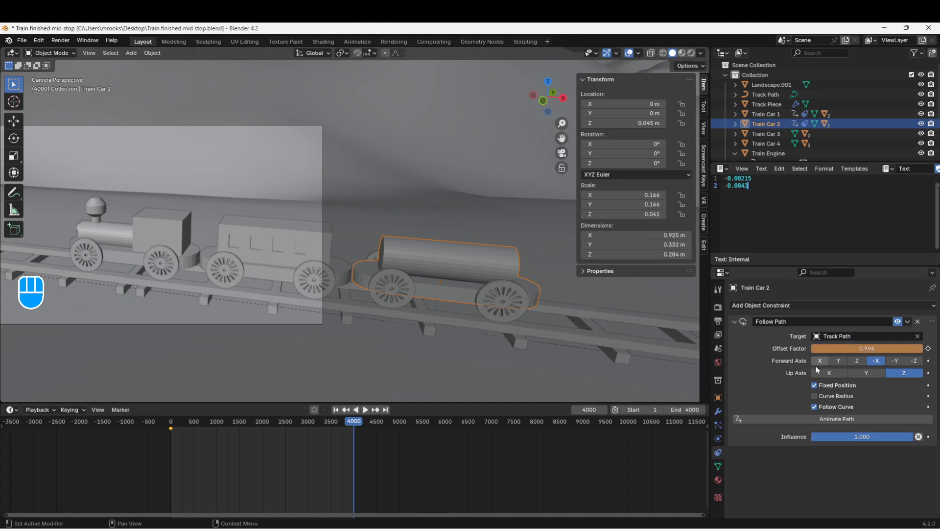
key(i)
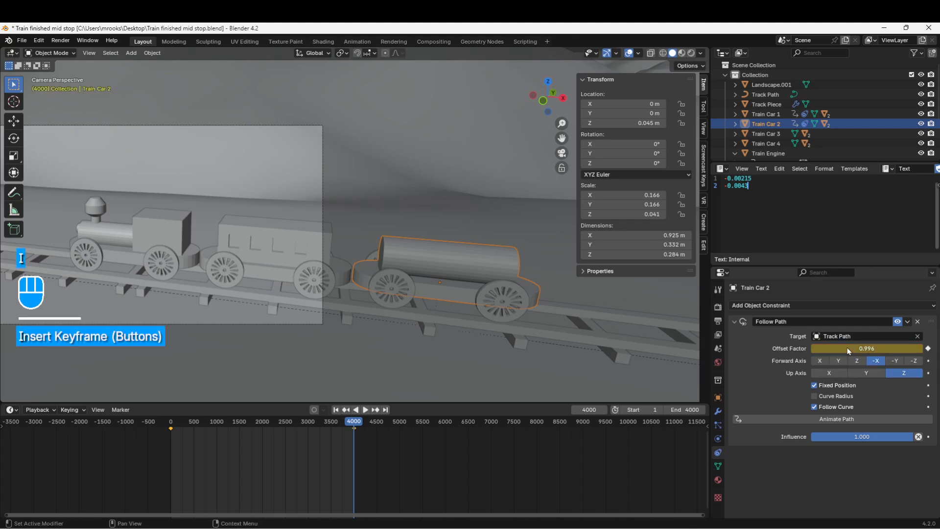
Play the animation from the first frame to check Train Car 2's motion, stop it and return to frame 1
click(336, 409)
click(365, 410)
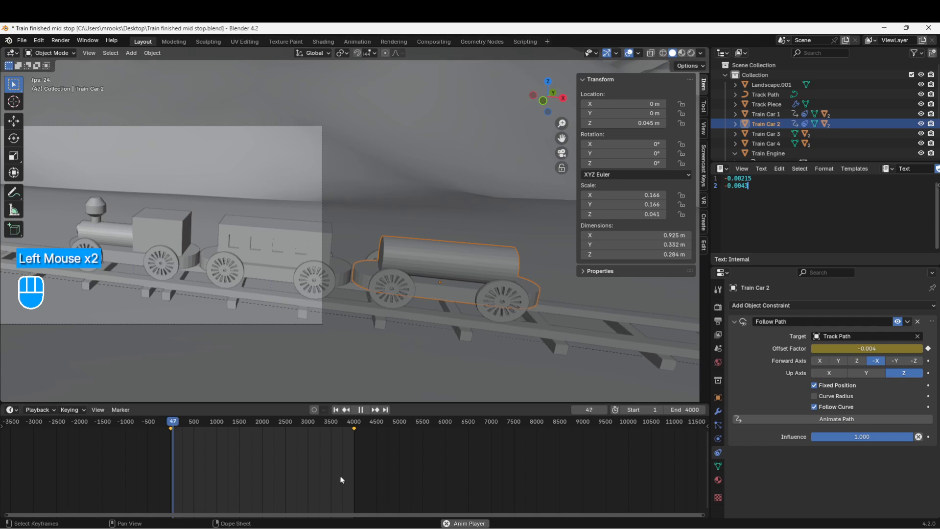
click(361, 410)
click(336, 409)
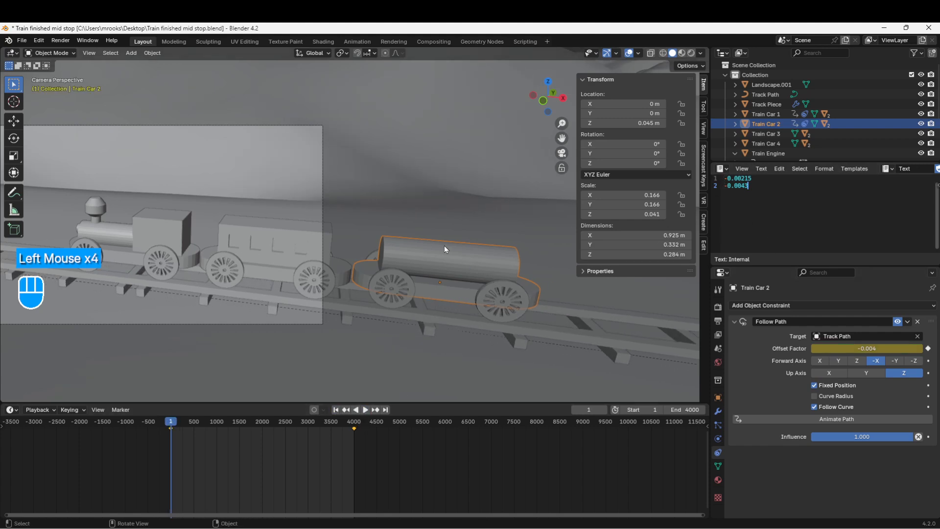
drag(754, 178, 724, 181)
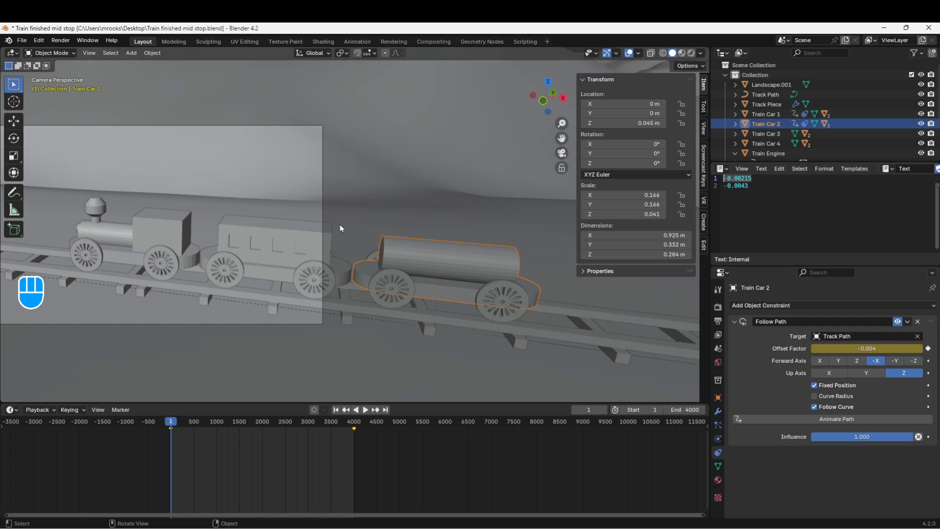
Add a Follow Path constraint to Train Car 3 with Track Path as its target
scroll(340, 224, down, 1)
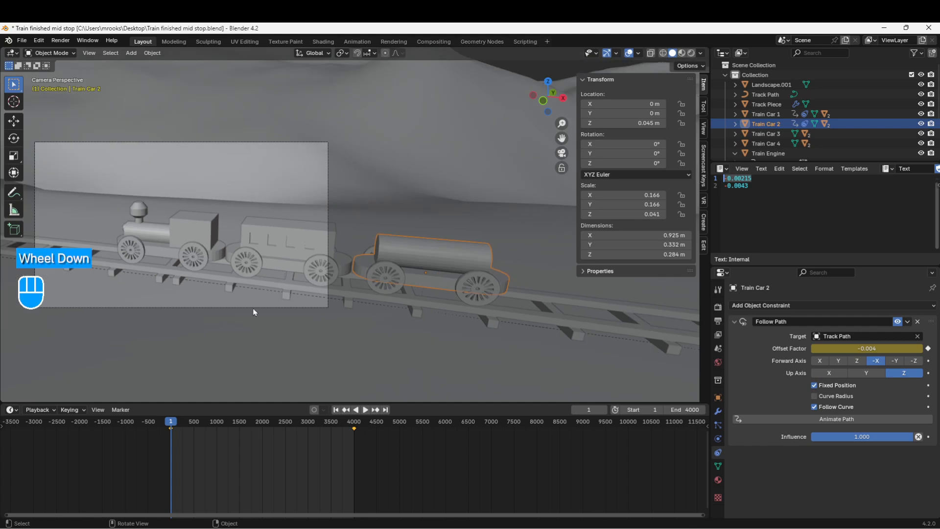
click(762, 135)
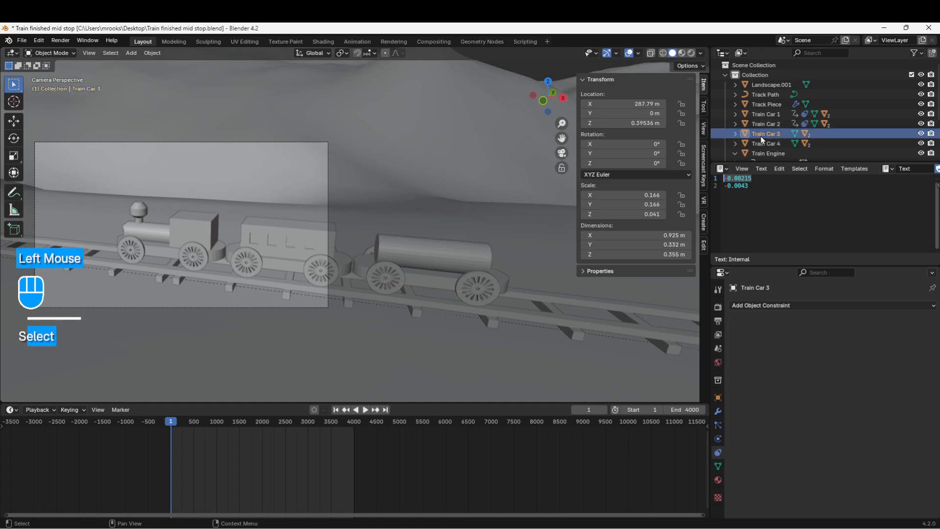
click(774, 307)
click(919, 377)
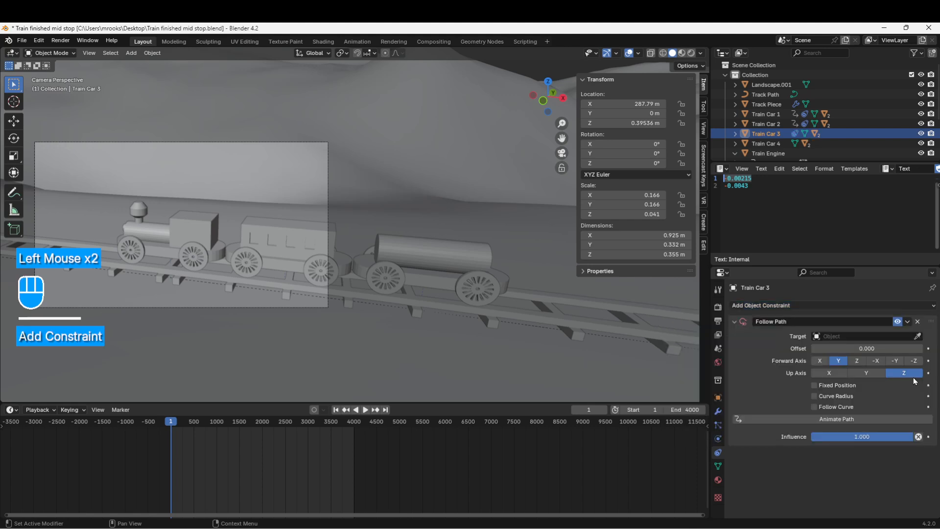
click(853, 337)
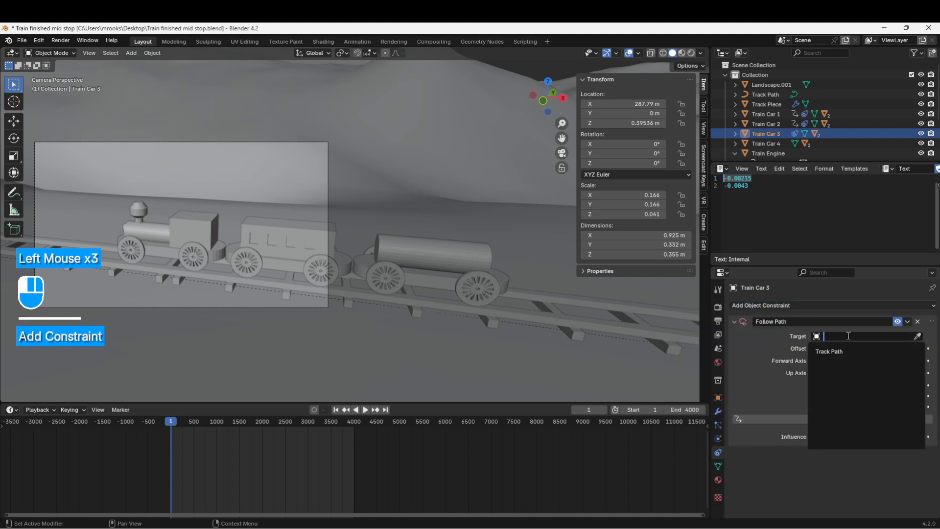
Set Train Car 3's X, Y and Z location to 0 m
click(639, 104)
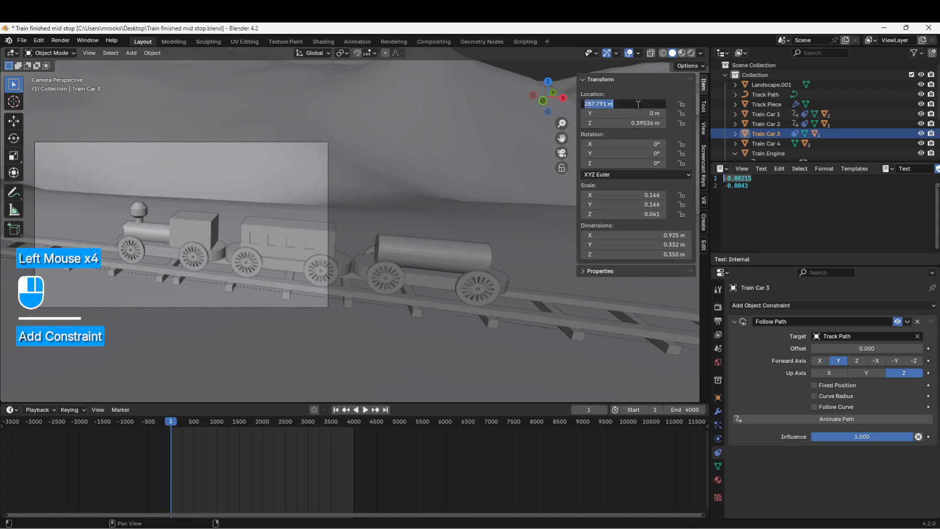
text(0)
key(Return)
click(638, 113)
text(0)
key(Return)
click(638, 123)
text(0)
key(Return)
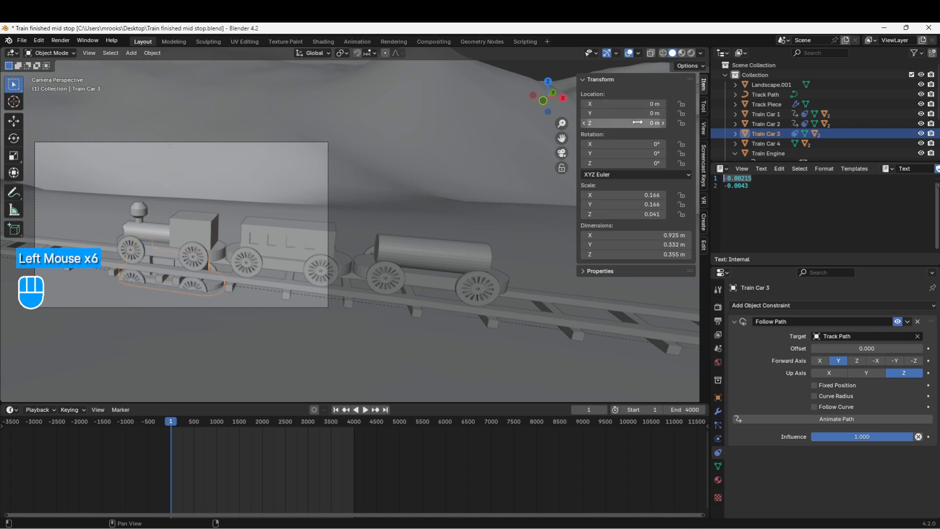
Copy the Train Engine's Z location value of 0.045
click(159, 229)
click(636, 120)
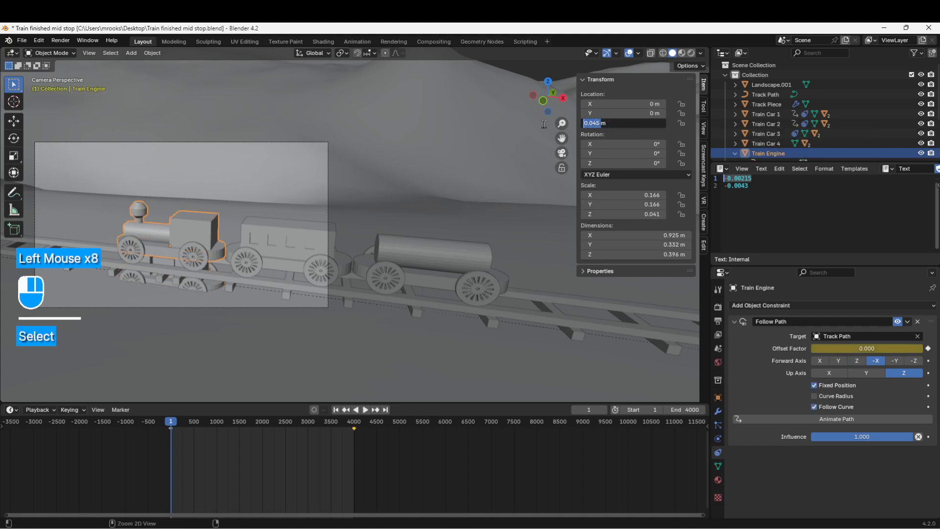
key(Return)
key(Return)
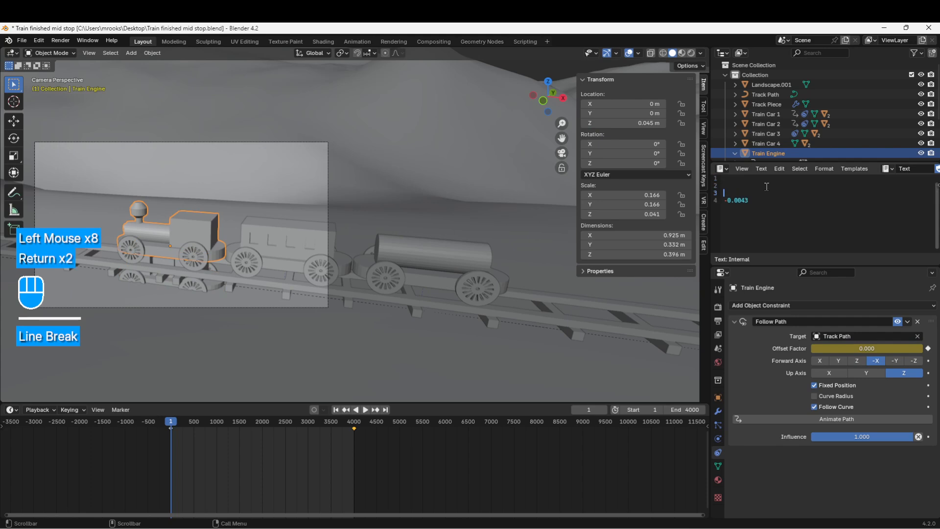
key(BackSpace)
key(BackSpace)
scroll(767, 186, up, 2)
key(BackSpace)
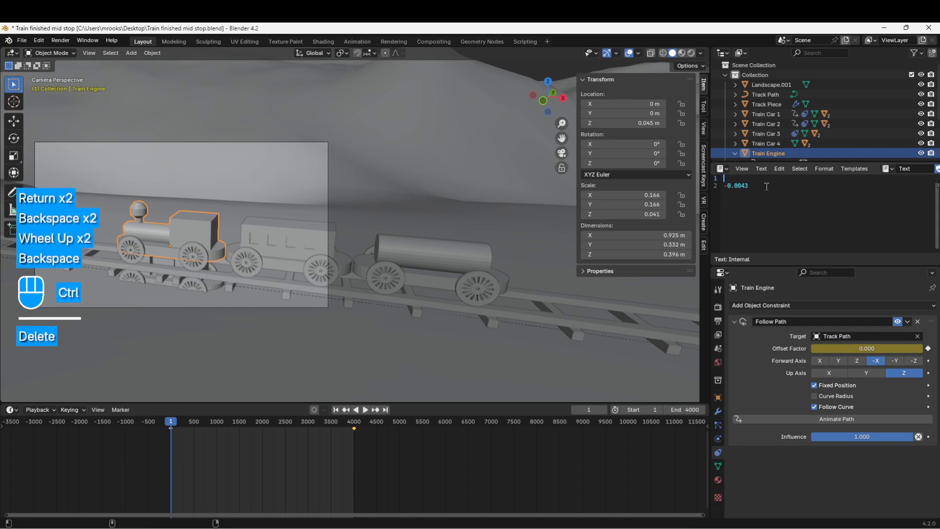
key(ctrl+z)
key(ctrl+z)
key(ctrl+z)
key(ctrl+z)
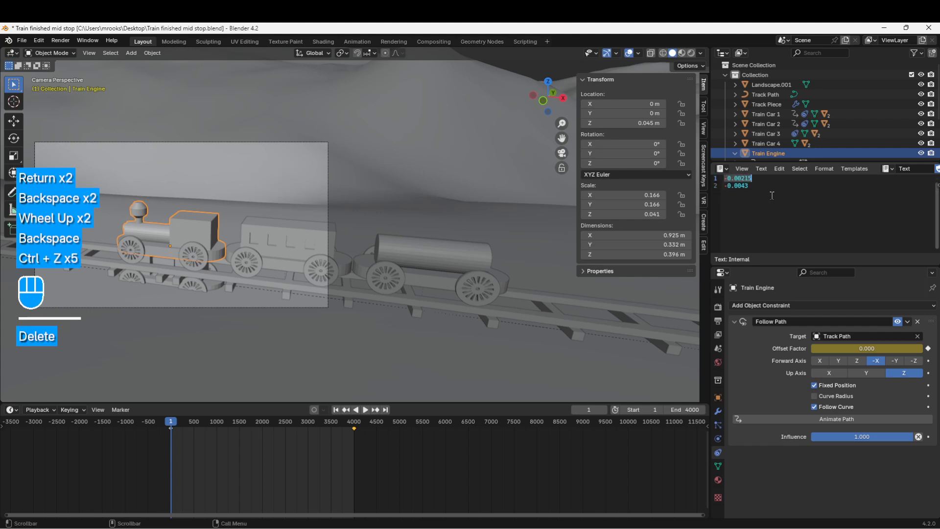
Paste the copied 0.045 value into the text editor on line 9, several lines below the offset values
click(768, 191)
key(Return)
key(Return)
key(Return)
key(Return)
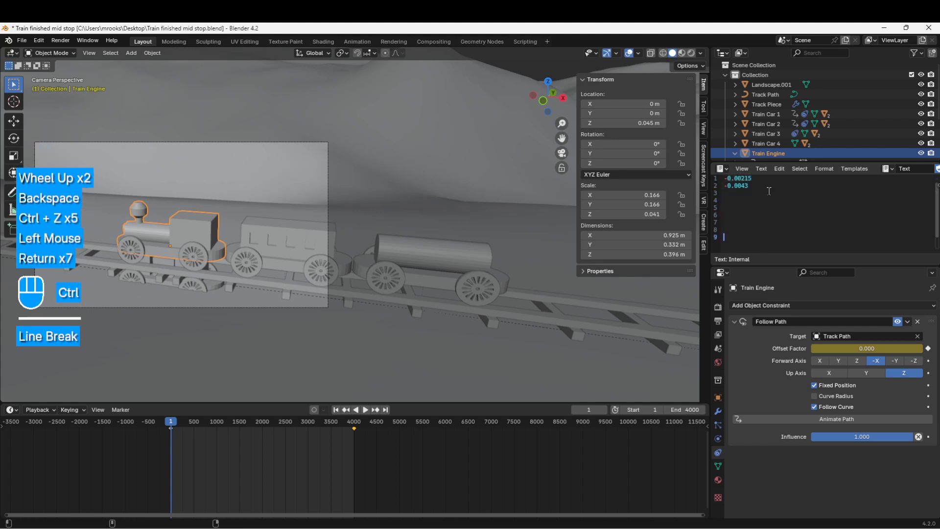
key(ctrl+v)
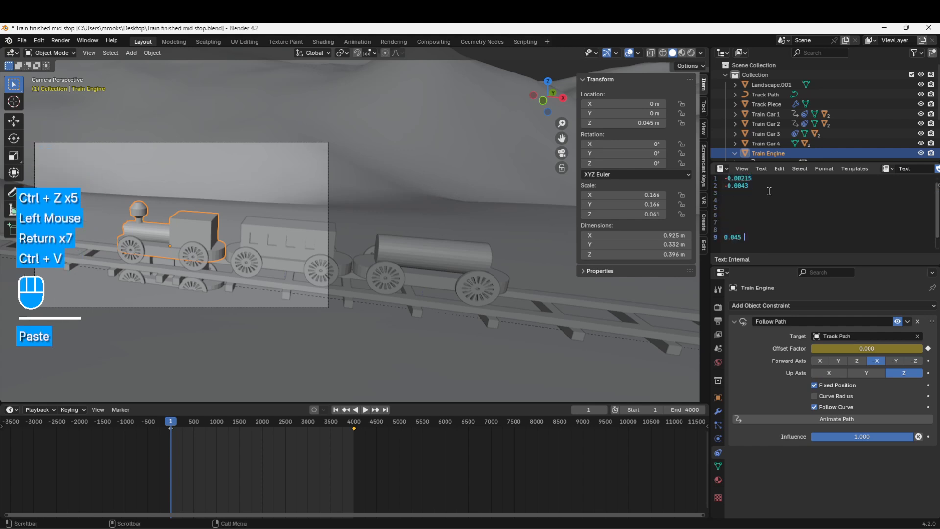
Set Train Car 3's Z location to the copied value of 0.045 m
click(148, 281)
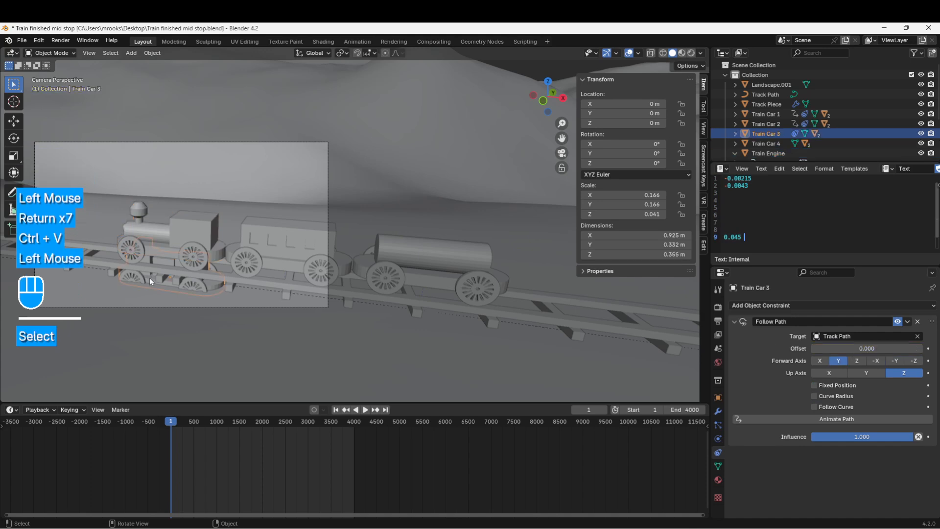
click(622, 123)
text(0.045)
key(Return)
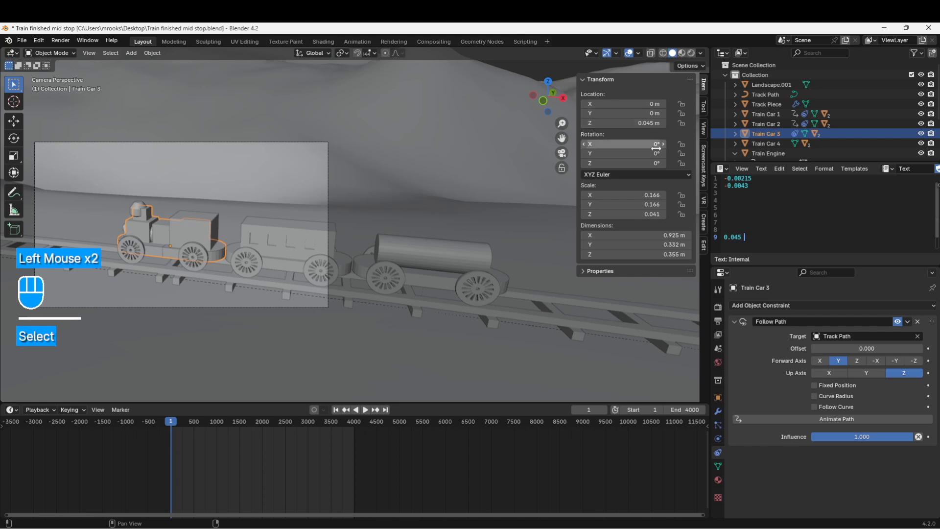
Set Train Car 3's Follow Path forward axis to -X and enable Fixed Position and Follow Curve
triple_click(761, 177)
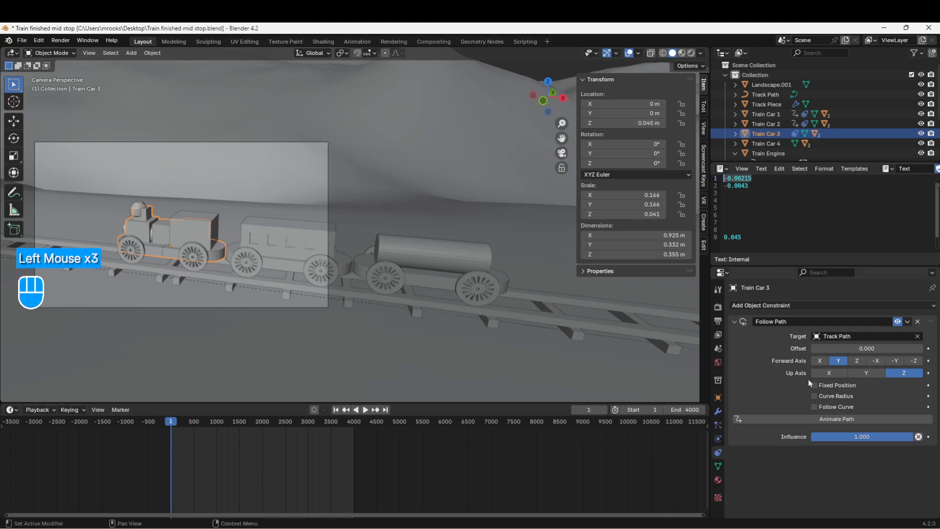
click(876, 361)
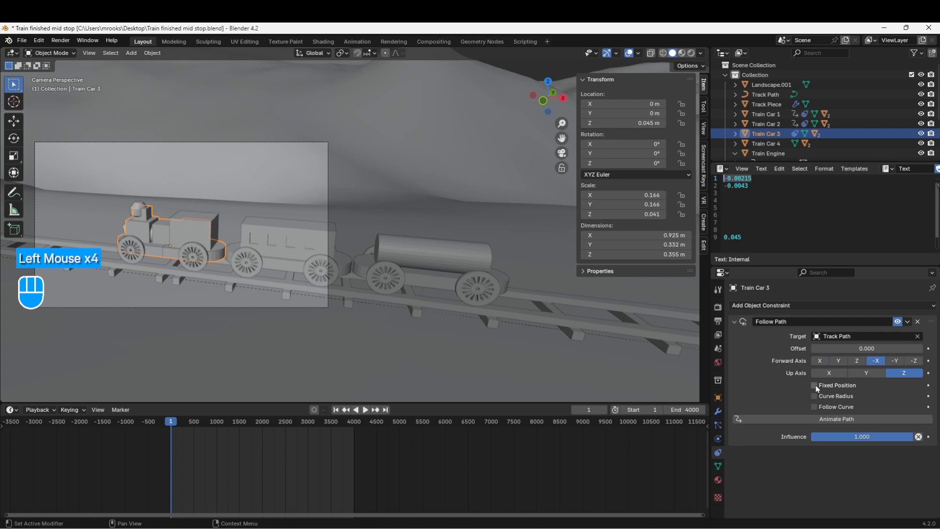
click(814, 407)
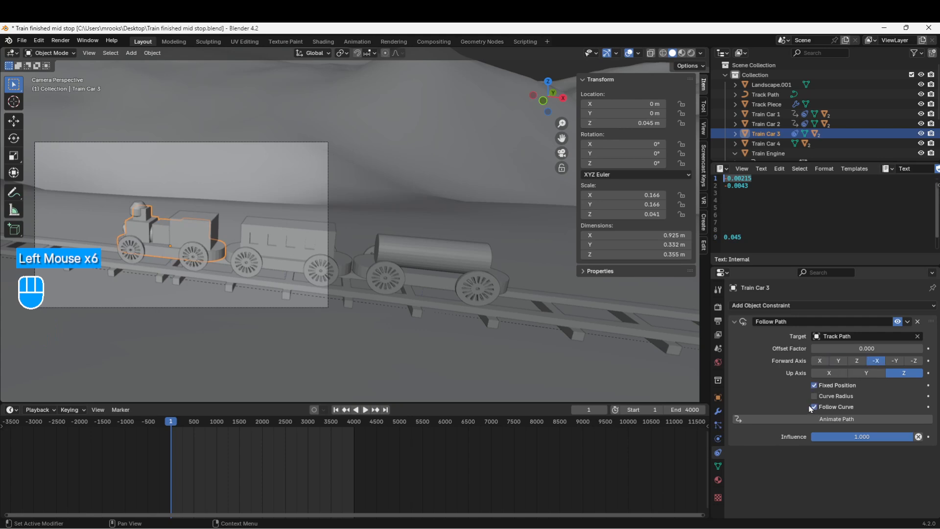
Set Train Car 3's offset factor to -0.00215*3, reusing the noted spacing value, and keyframe it at frame 1
click(760, 176)
click(762, 177)
key(ctrl+c)
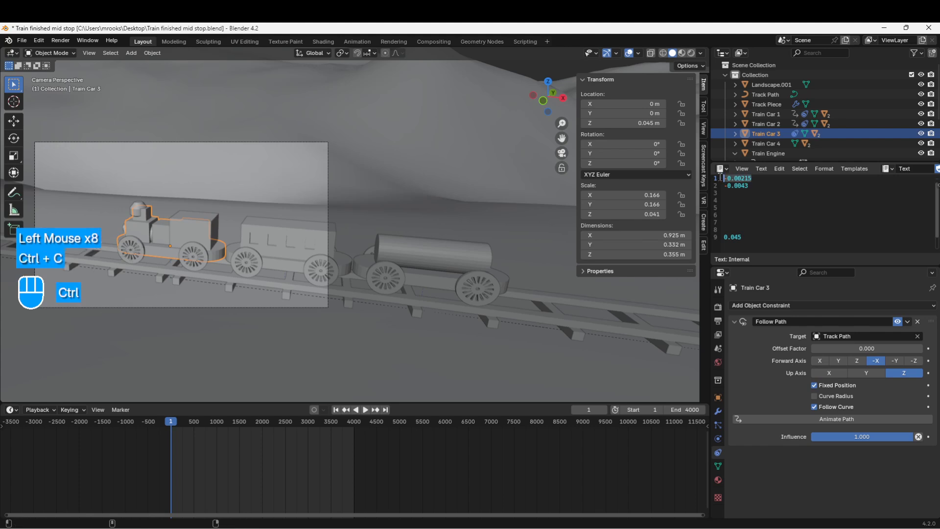
click(855, 348)
key(ctrl+v)
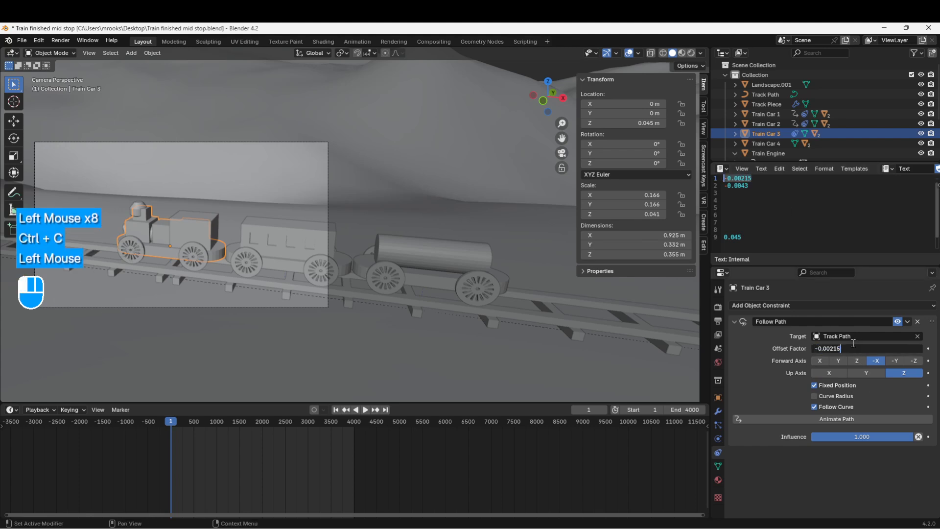
text(*3)
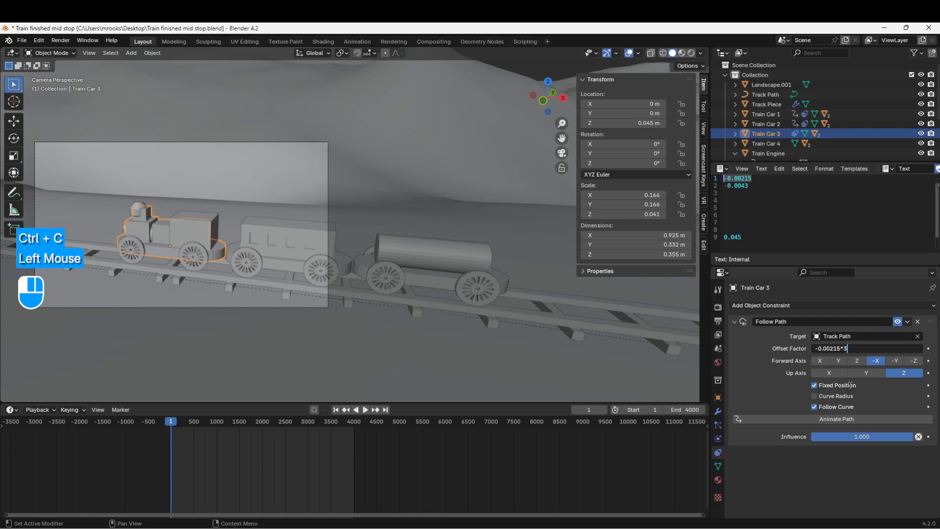
key(Return)
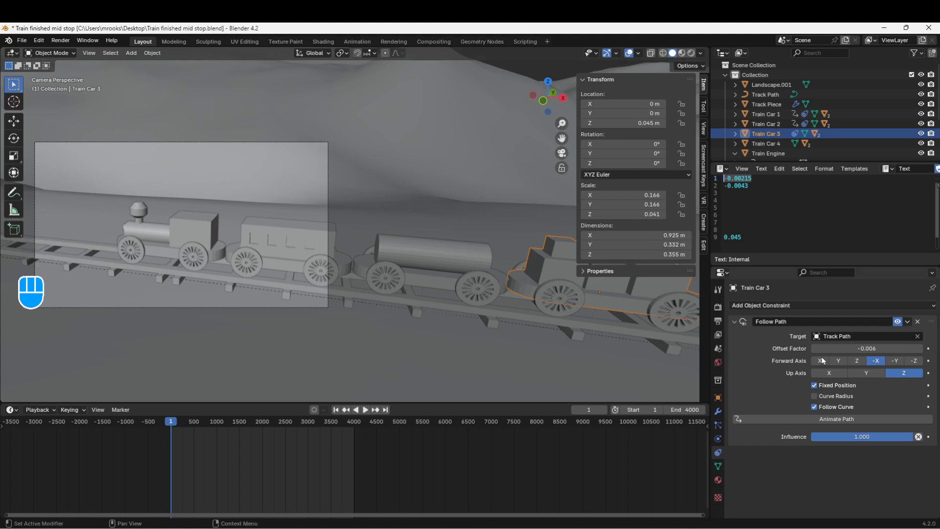
key(i)
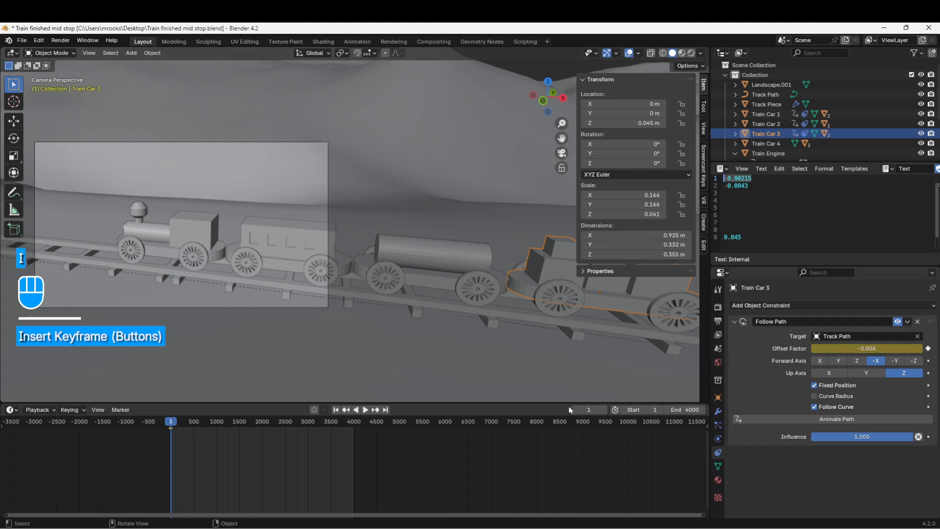
At frame 4000, set Train Car 3's offset factor to 1-0.00645 and keyframe it
click(588, 409)
text(4000)
key(Return)
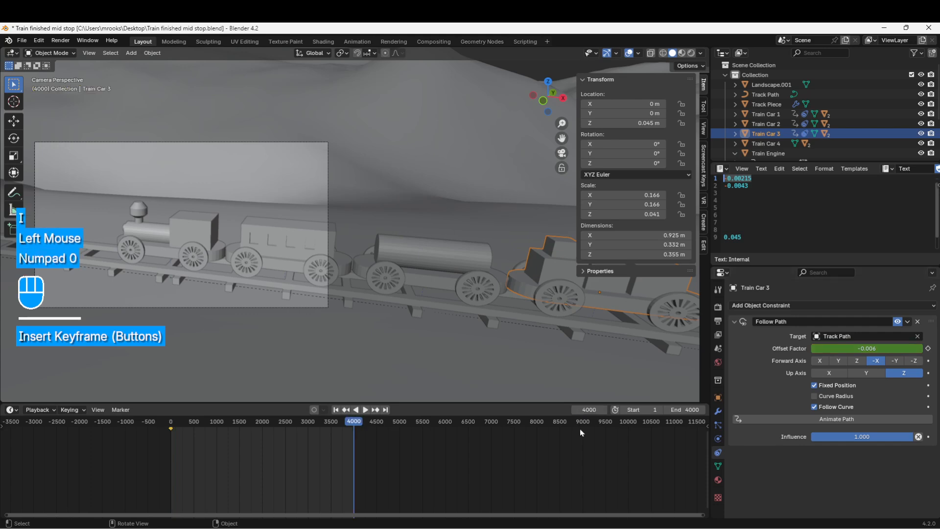
click(827, 348)
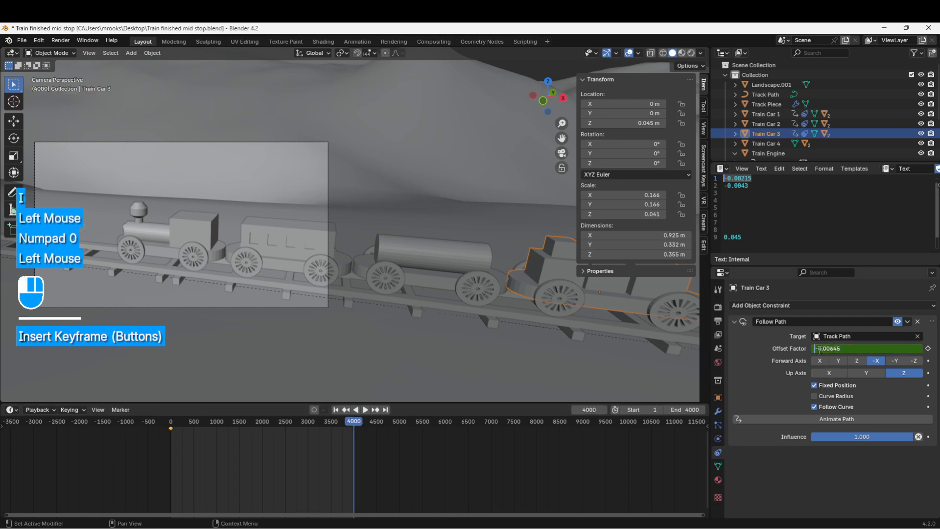
text(1)
key(Return)
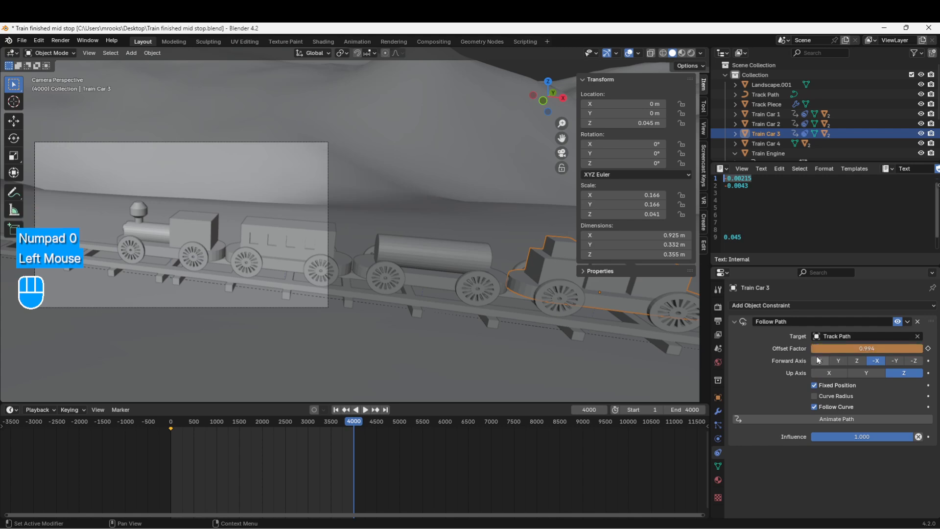
key(i)
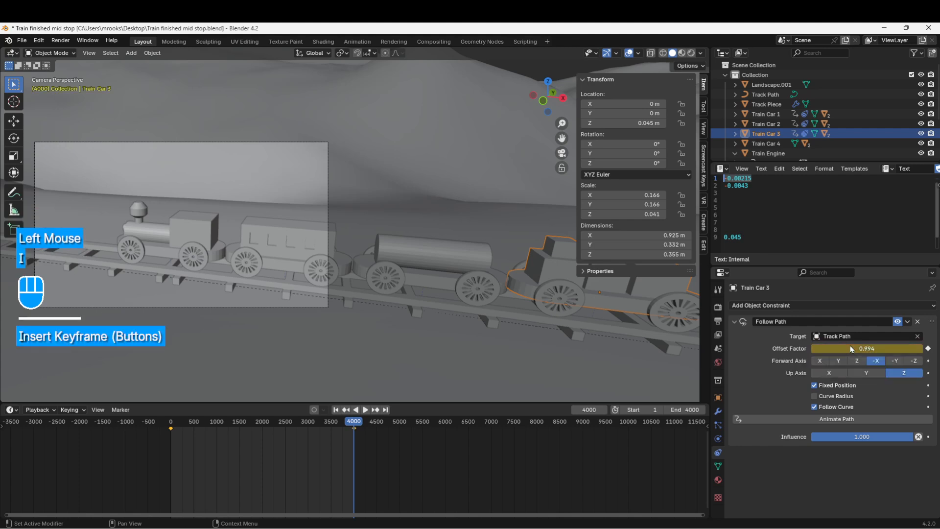
Play the animation from the first frame to check Train Car 3's motion, and return to frame 1
click(336, 409)
click(366, 409)
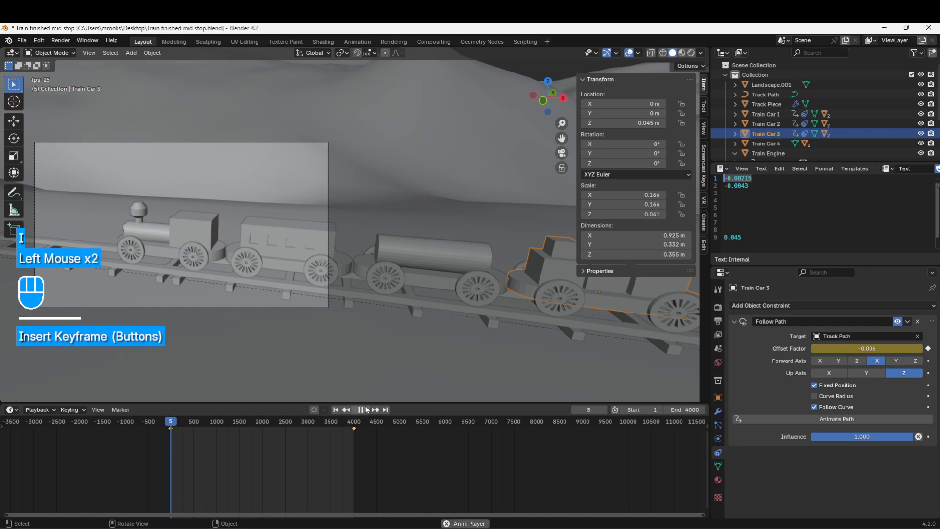
click(360, 409)
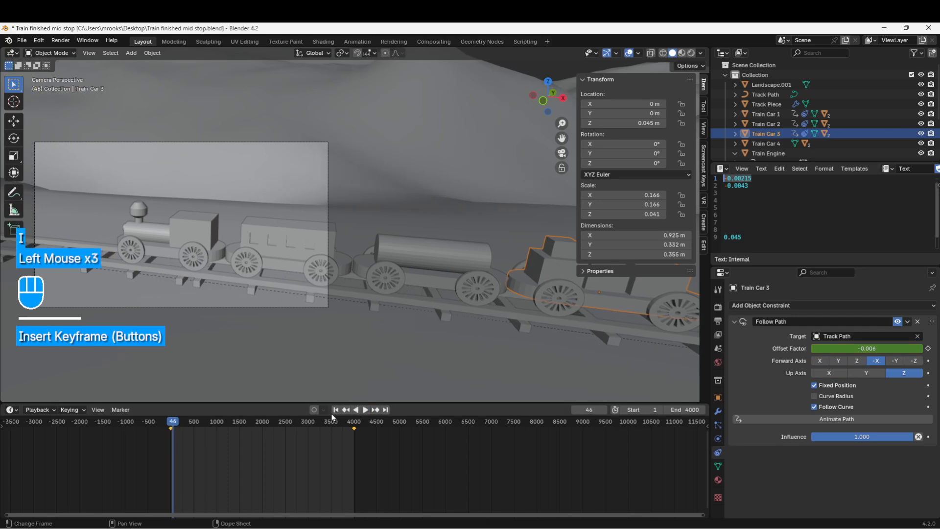
click(336, 409)
Add a Follow Path constraint to Train Car 4 targeting Track Path, with forward axis -X, Fixed Position and Follow Curve
click(764, 144)
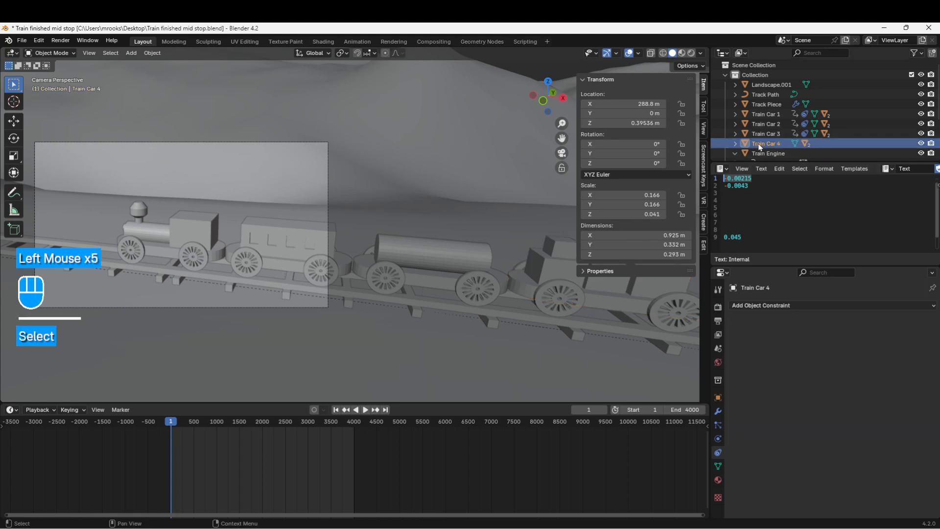
click(767, 305)
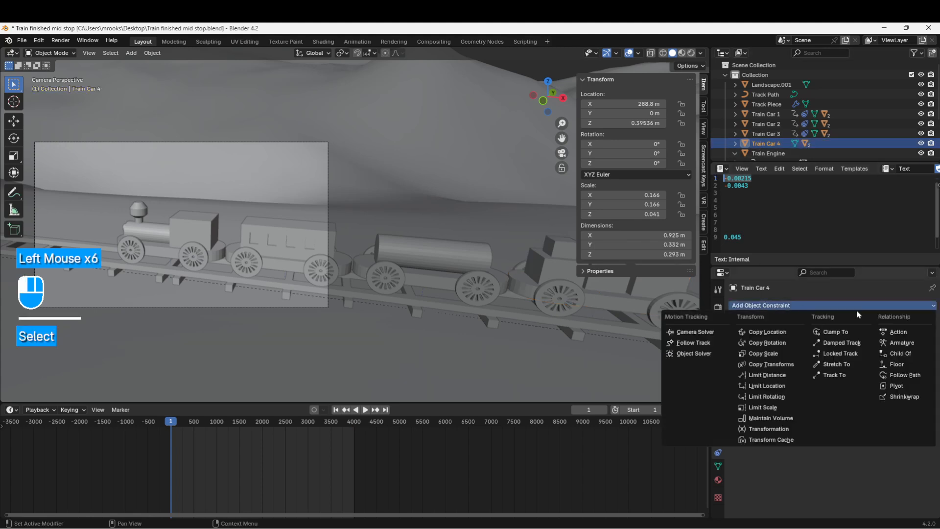
click(899, 375)
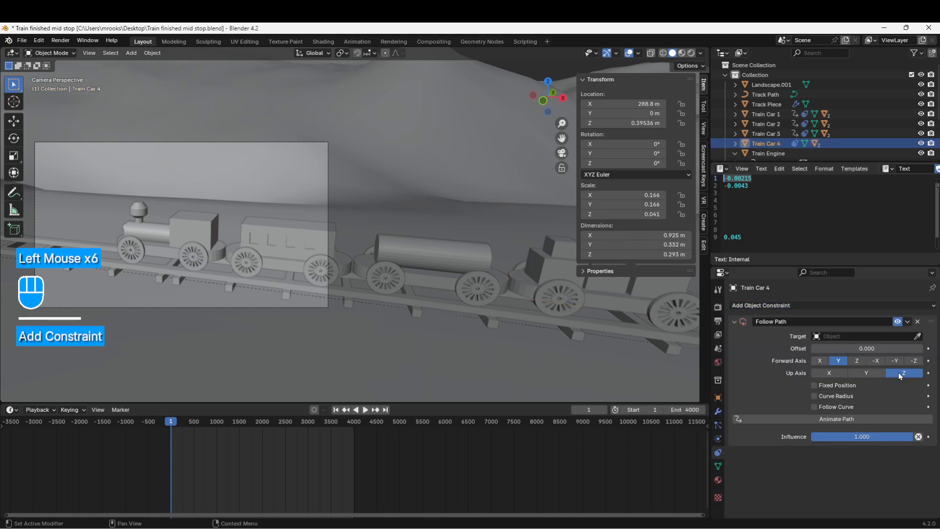
click(839, 336)
click(832, 351)
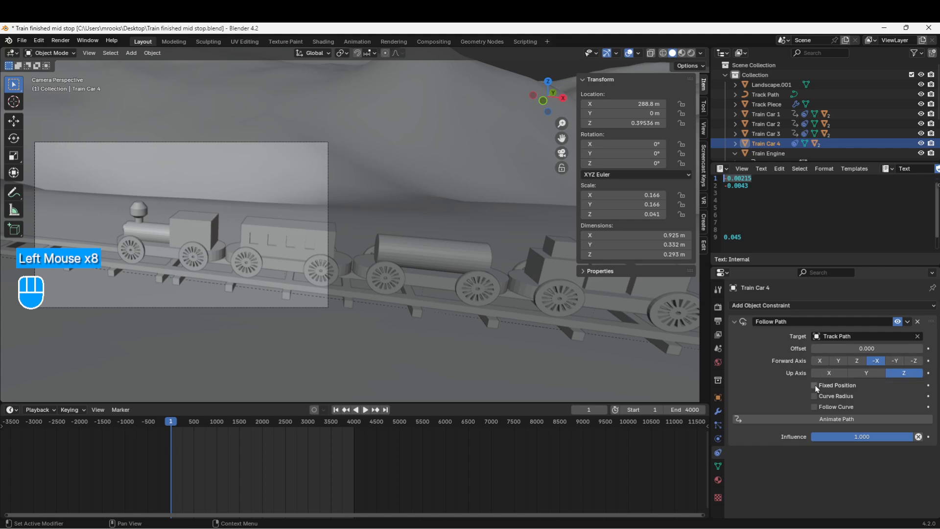
Set Train Car 4's X and Y location to 0 m and its Z location to the noted 0.045 m
click(637, 105)
text(0)
key(Return)
click(638, 113)
key(Return)
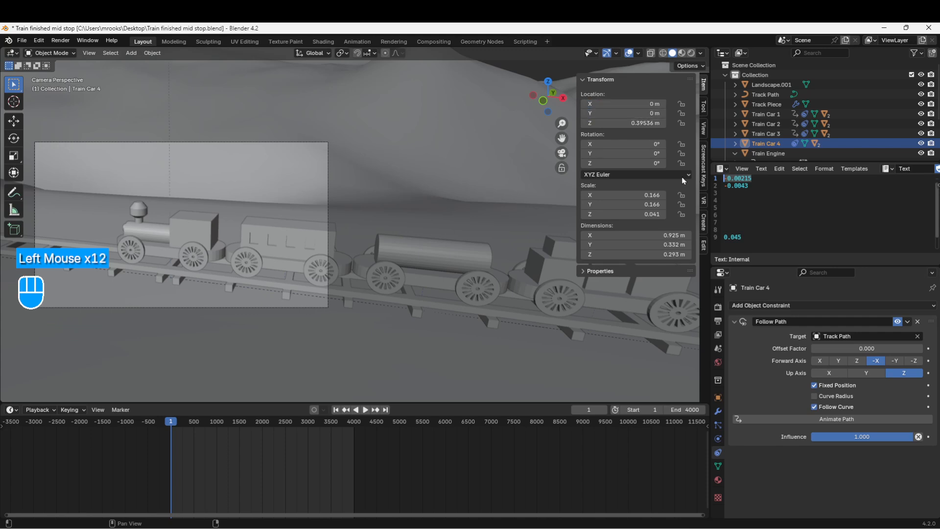
click(738, 237)
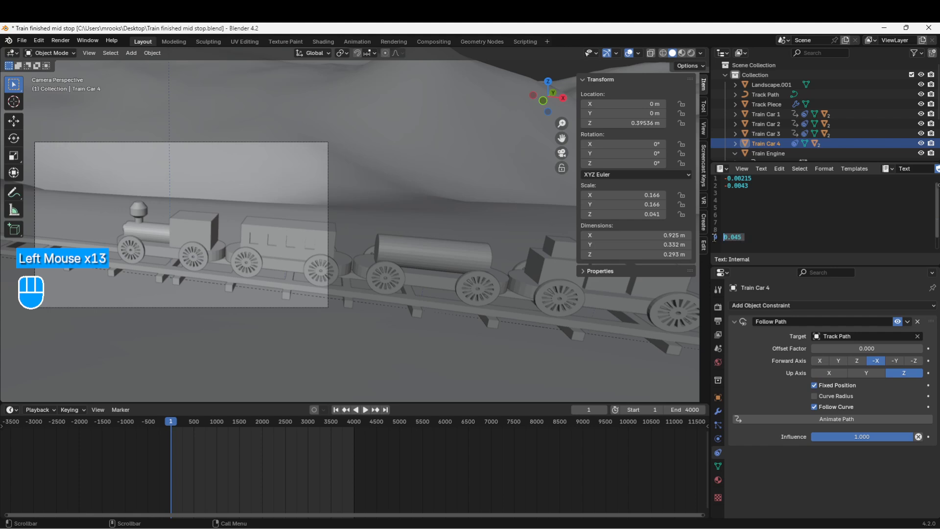
key(ctrl+c)
click(637, 123)
key(ctrl+v)
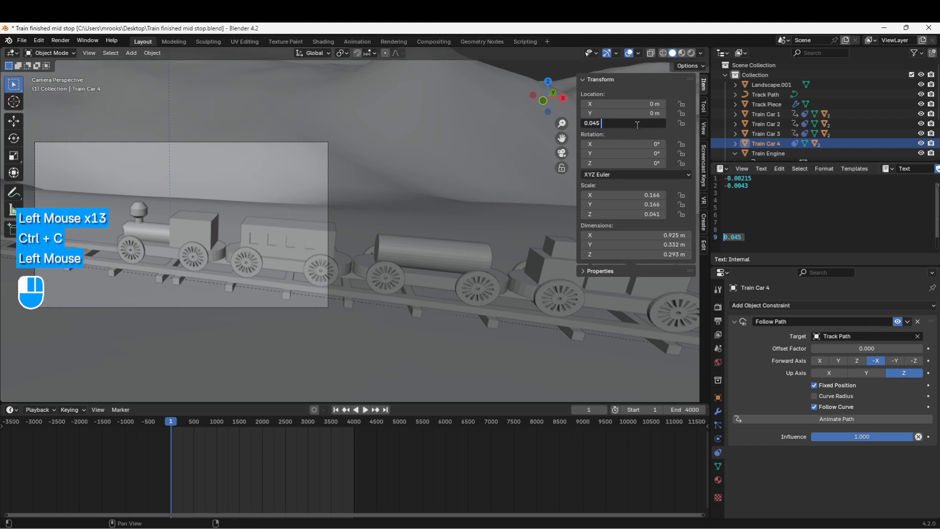
Set Train Car 4's offset factor to -0.0086, four times the noted -0.00215 spacing, and keyframe it at frame 1
scroll(440, 252, down, 3)
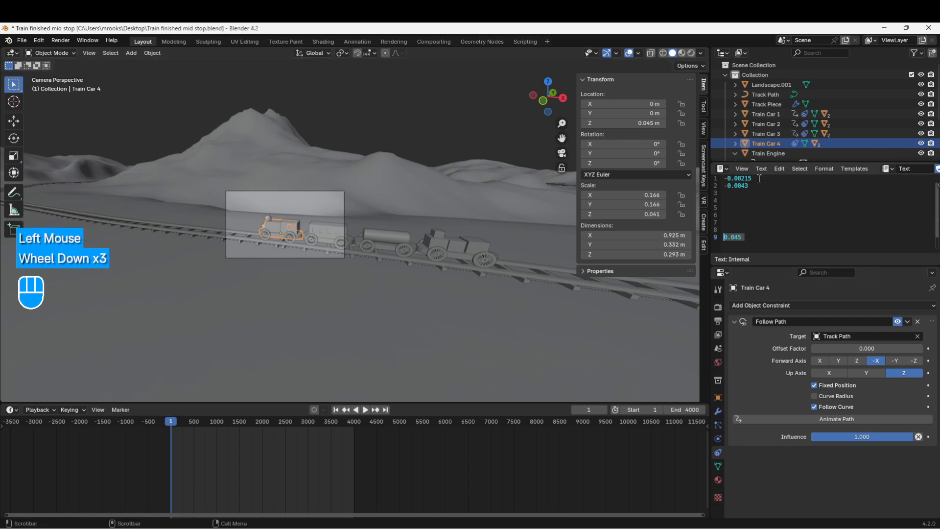
drag(752, 179, 723, 178)
key(ctrl+c)
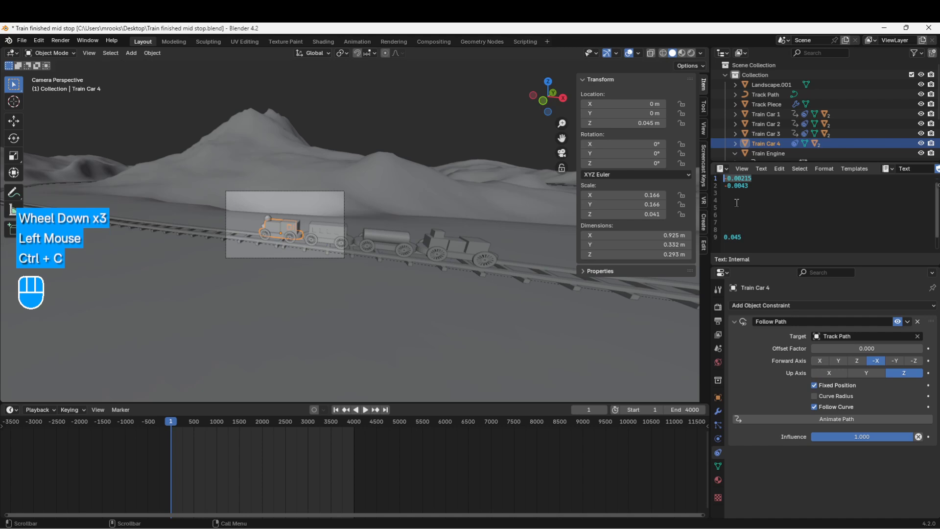
click(854, 347)
key(ctrl+v)
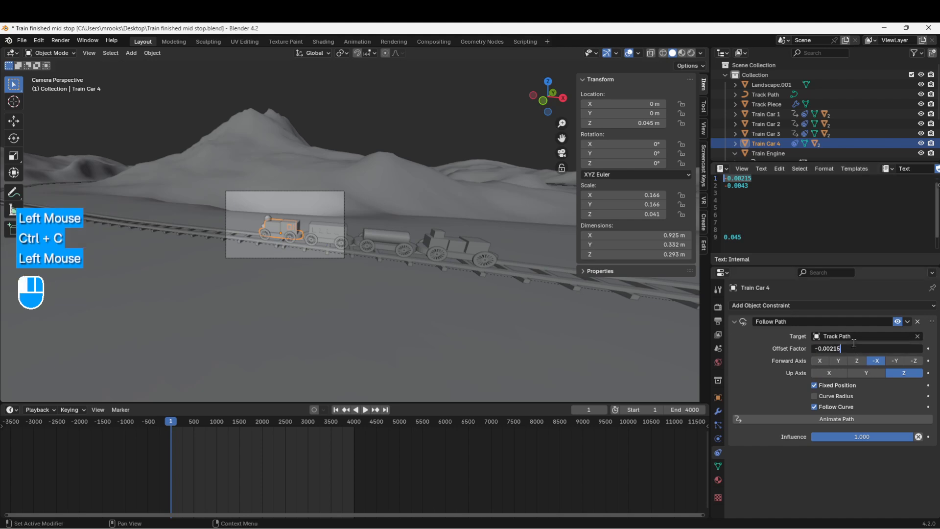
key(Return)
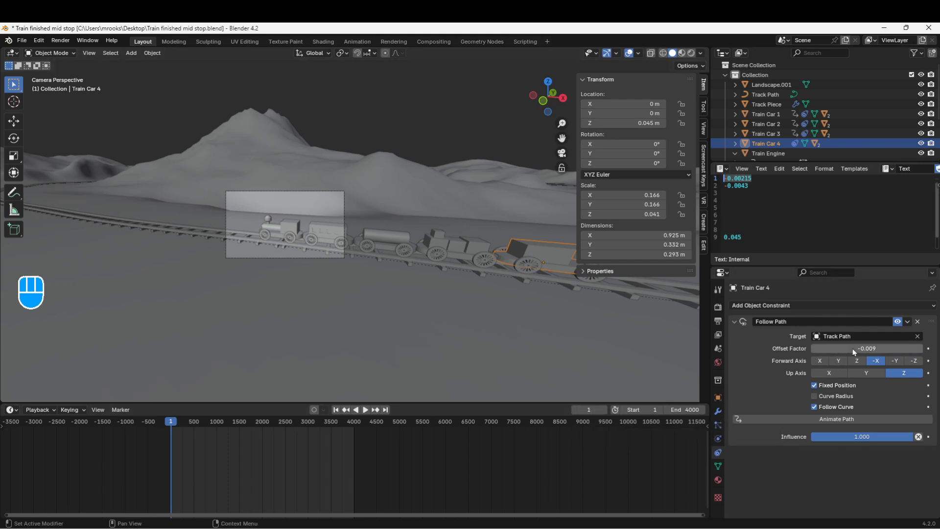
key(i)
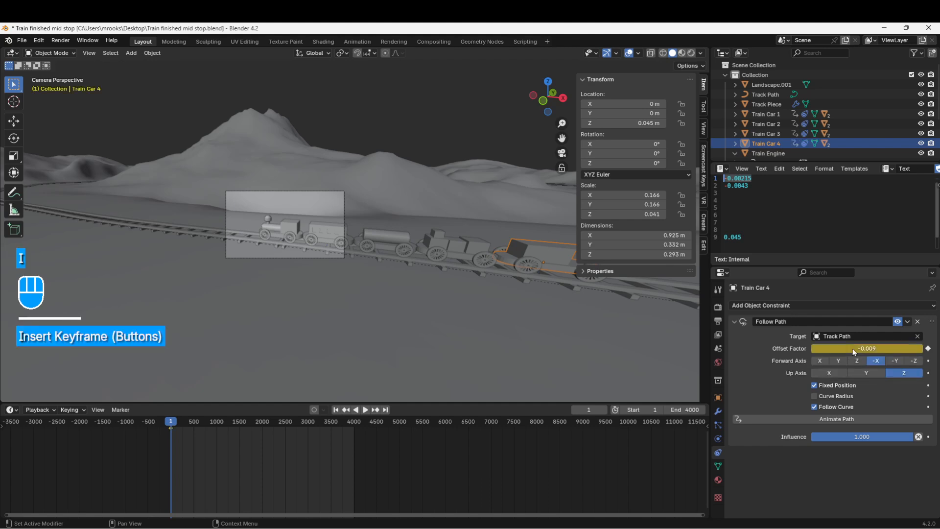
At frame 4000, set Train Car 4's offset factor to 1-0.0086 and keyframe it
click(596, 411)
text(4000)
key(Return)
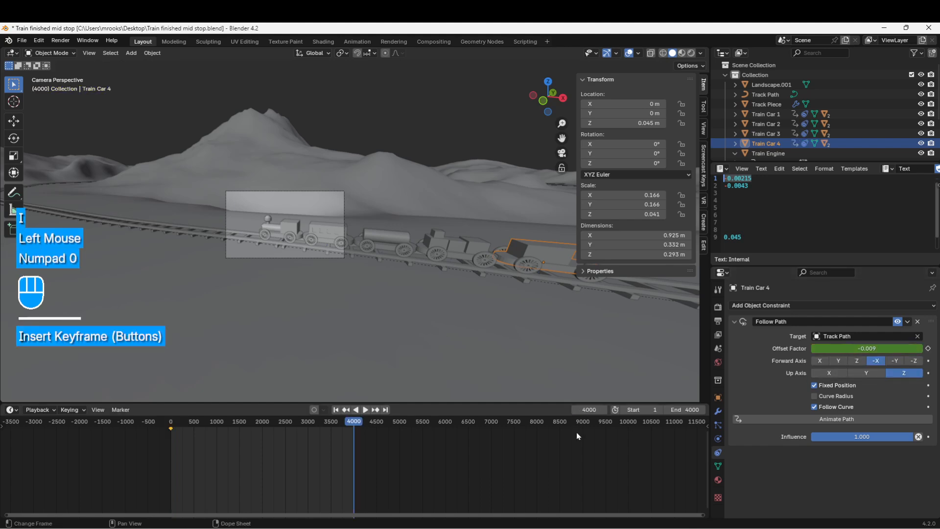
click(816, 349)
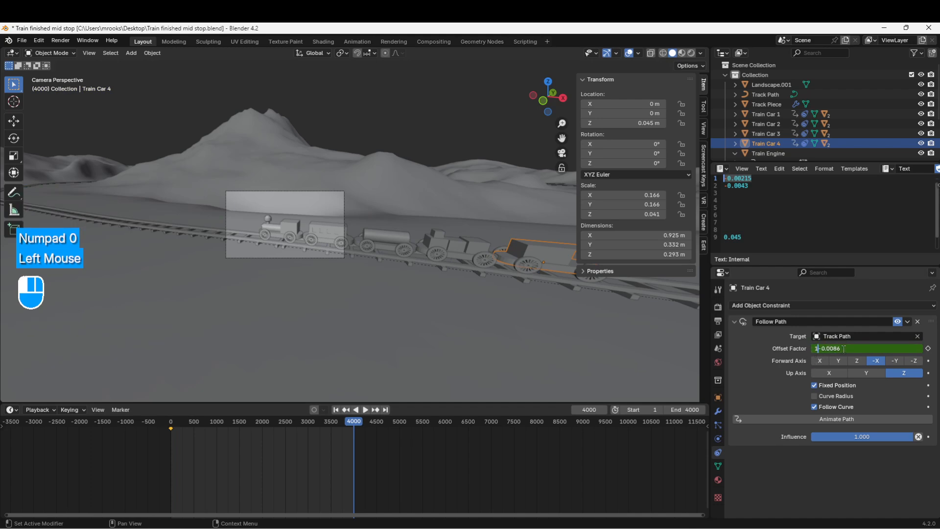
text(1)
key(Return)
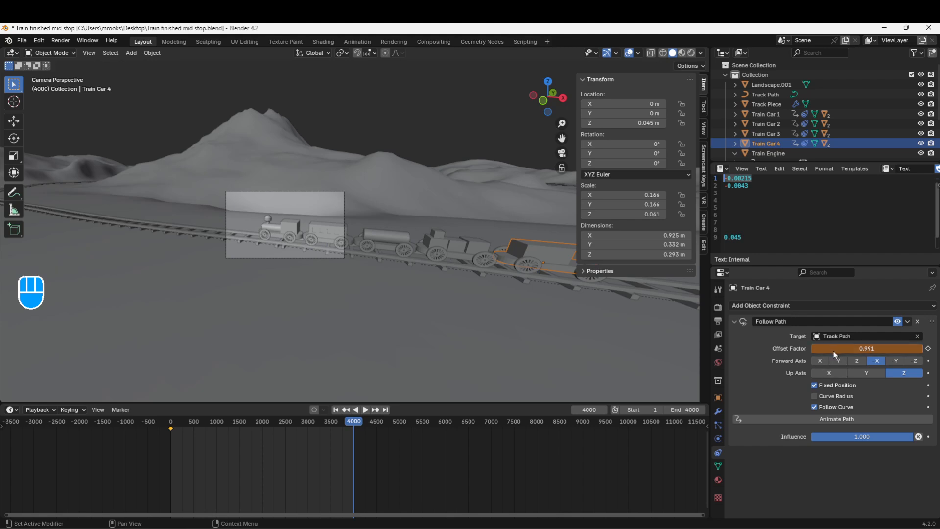
key(i)
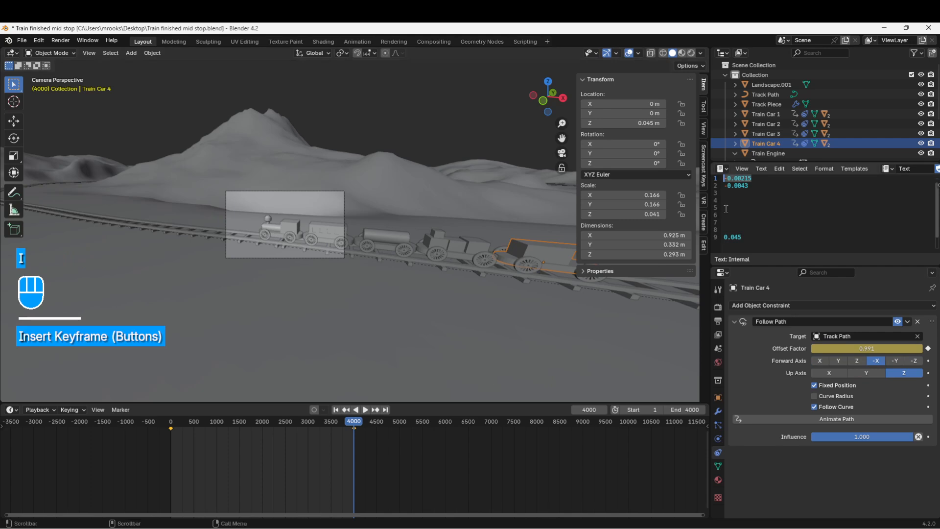
Play the animation from the first frame, watch the whole train from above, and skip ahead to about frame 845
click(336, 409)
click(367, 412)
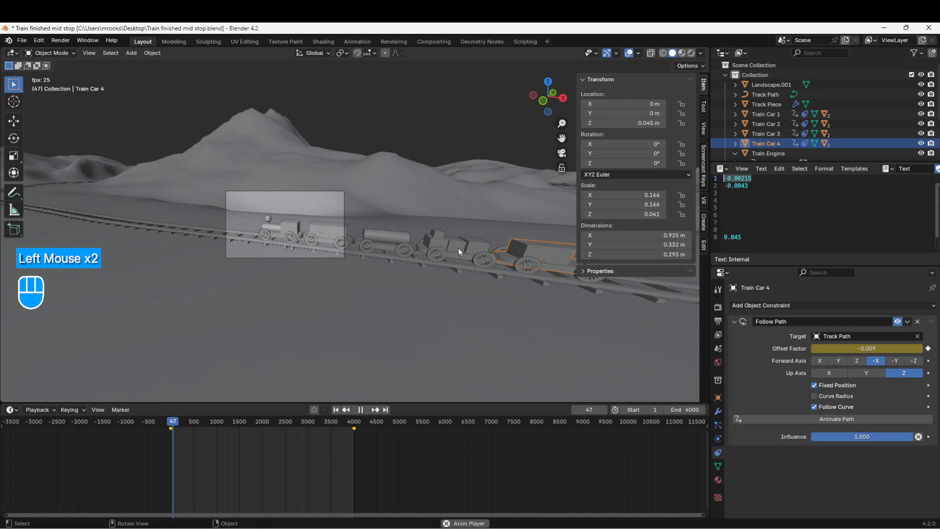
key(n)
middle_drag(329, 252, 221, 317)
scroll(195, 283, down, 3)
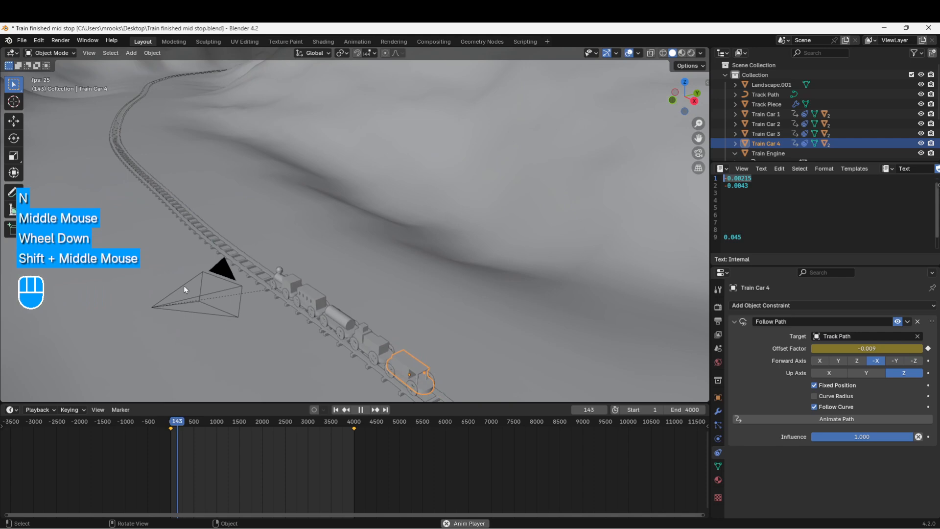
mouse_move(191, 424)
mouse_down()
mouse_move(179, 424)
mouse_move(209, 424)
mouse_up()
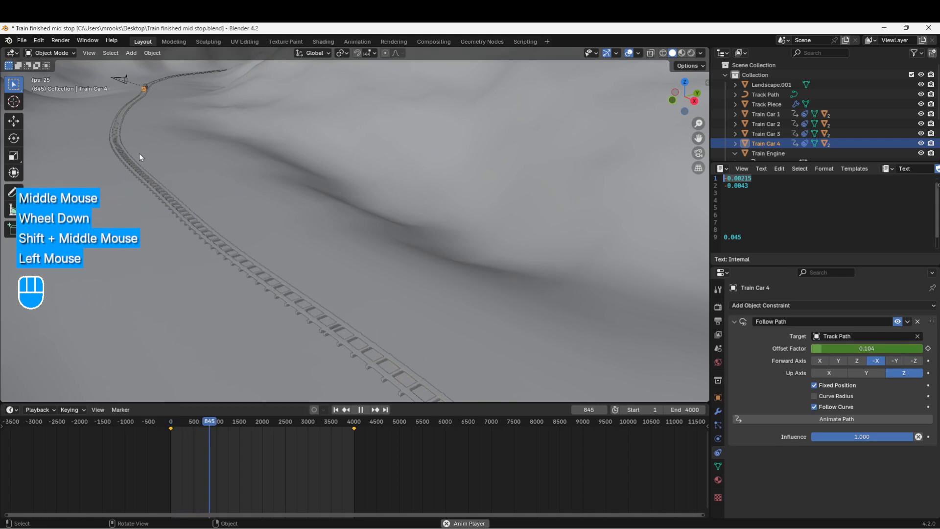
Examine how the engine and cars follow the curves of the track from a wide view during playback
key(KP_0)
middle_drag(139, 152, 224, 223)
scroll(207, 189, down, 2)
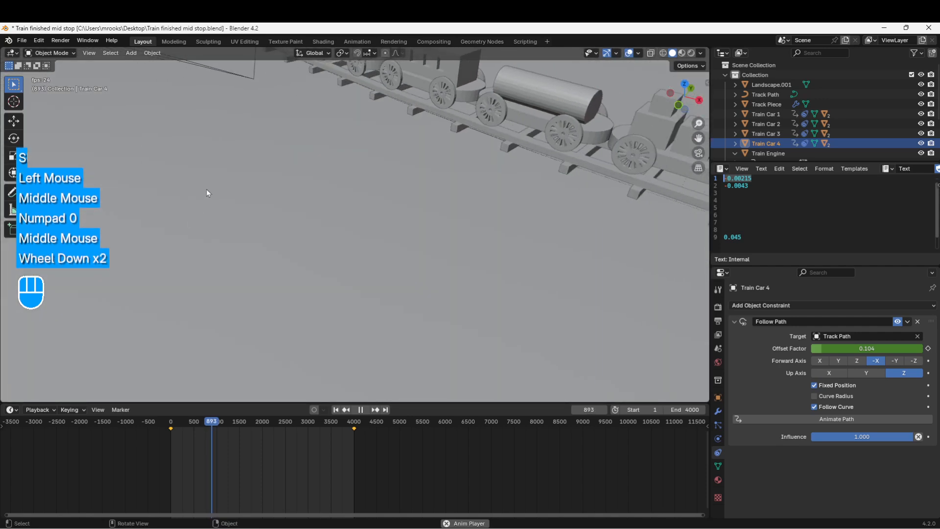
scroll(210, 178, down, 5)
shift+middle_drag(213, 167, 235, 198)
scroll(200, 208, down, 2)
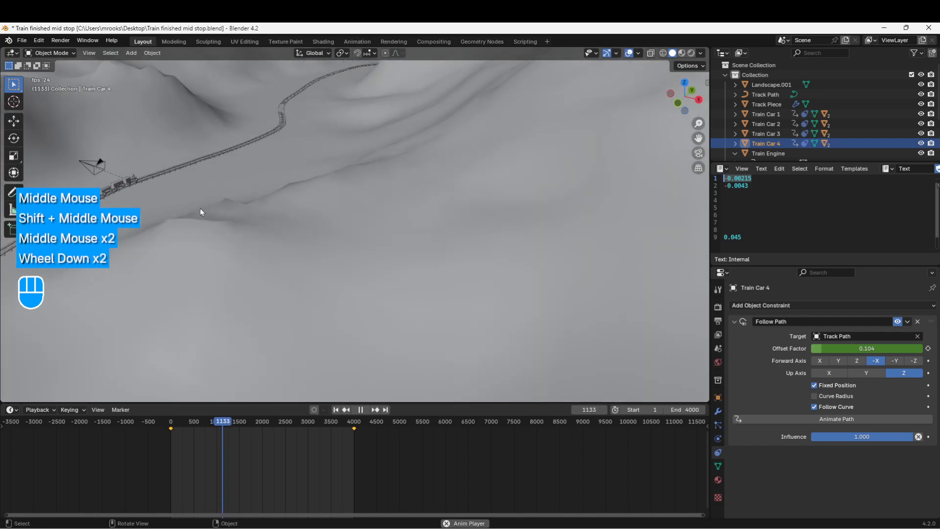
middle_click(178, 193)
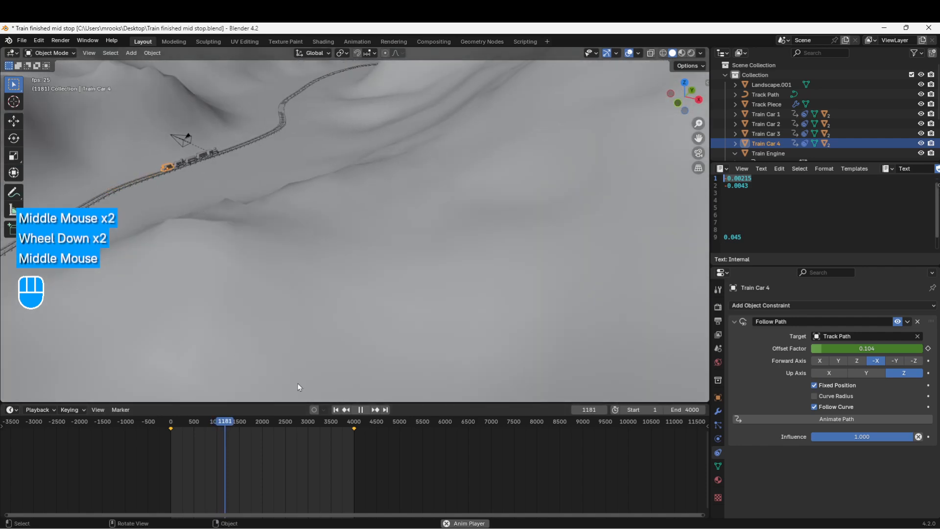
Return to the camera view, examine the moving train up close, and stop playback at about frame 1351
key(KP_0)
scroll(259, 244, up, 3)
shift+middle_drag(175, 262, 360, 261)
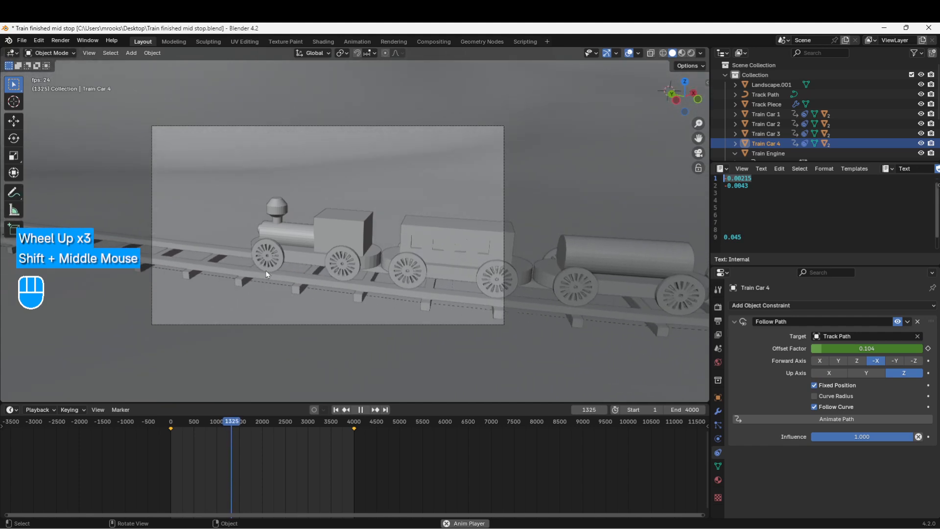
click(372, 255)
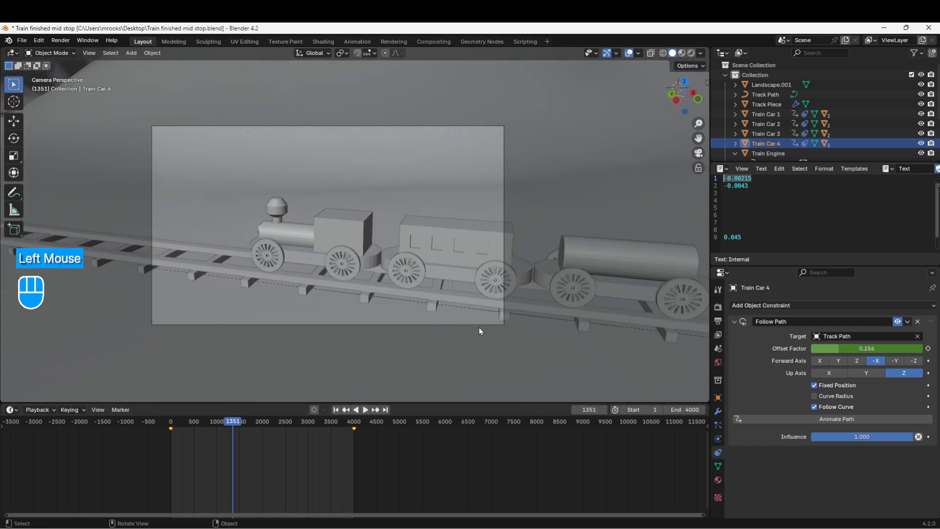